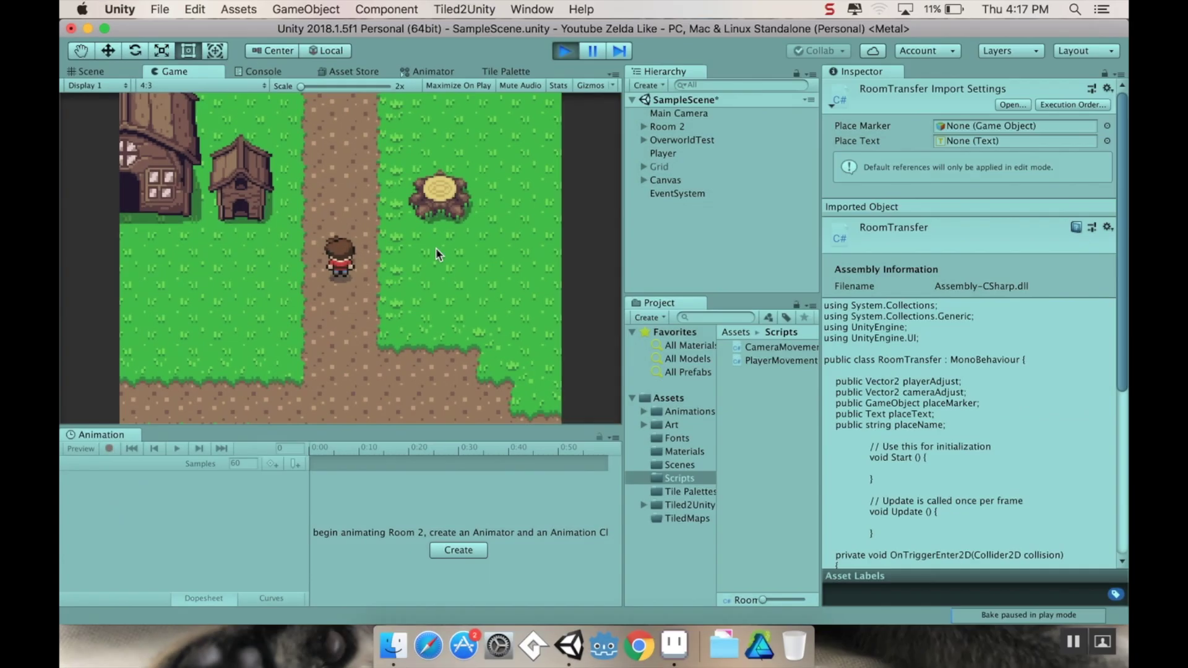
Step: In Play mode, walk the player down, left and right through the village toward the vertical path
{"action": "key", "text": "Down"}
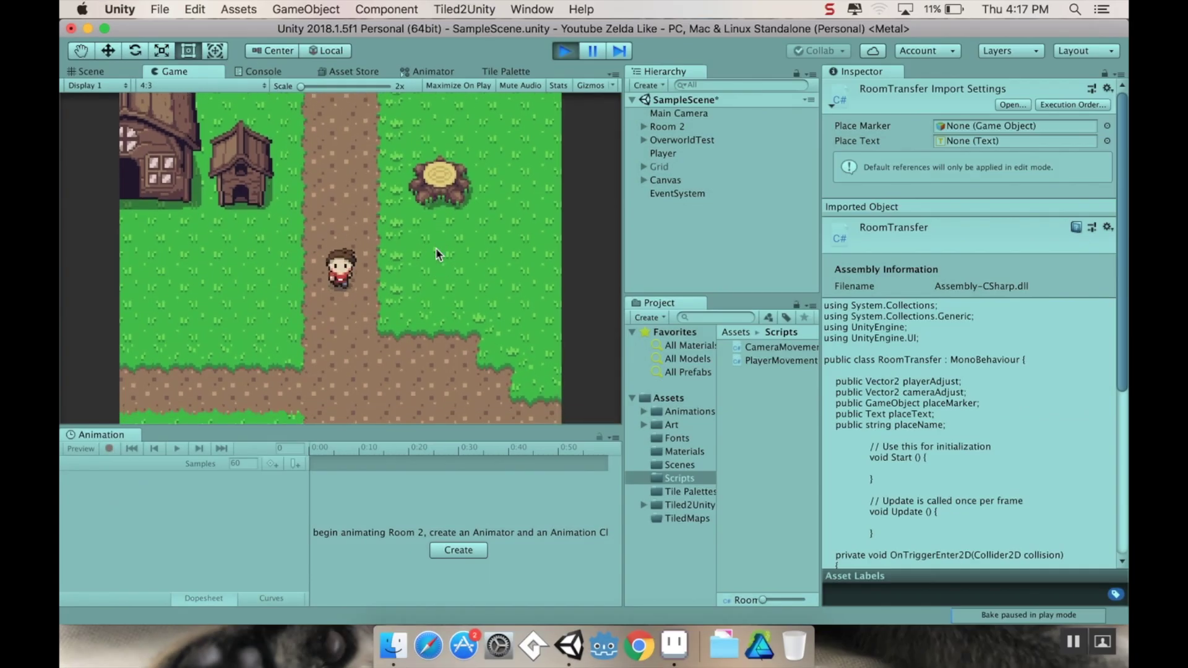
{"action": "key", "text": "Left"}
{"action": "key", "text": "Left"}
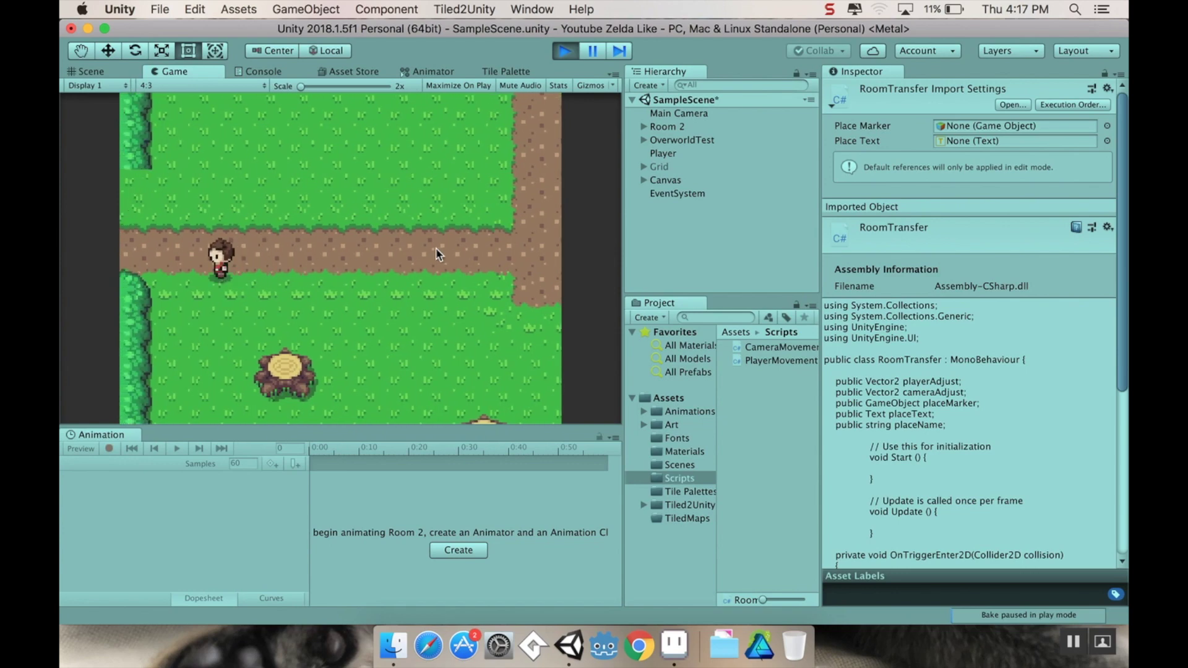
{"action": "key", "text": "Right"}
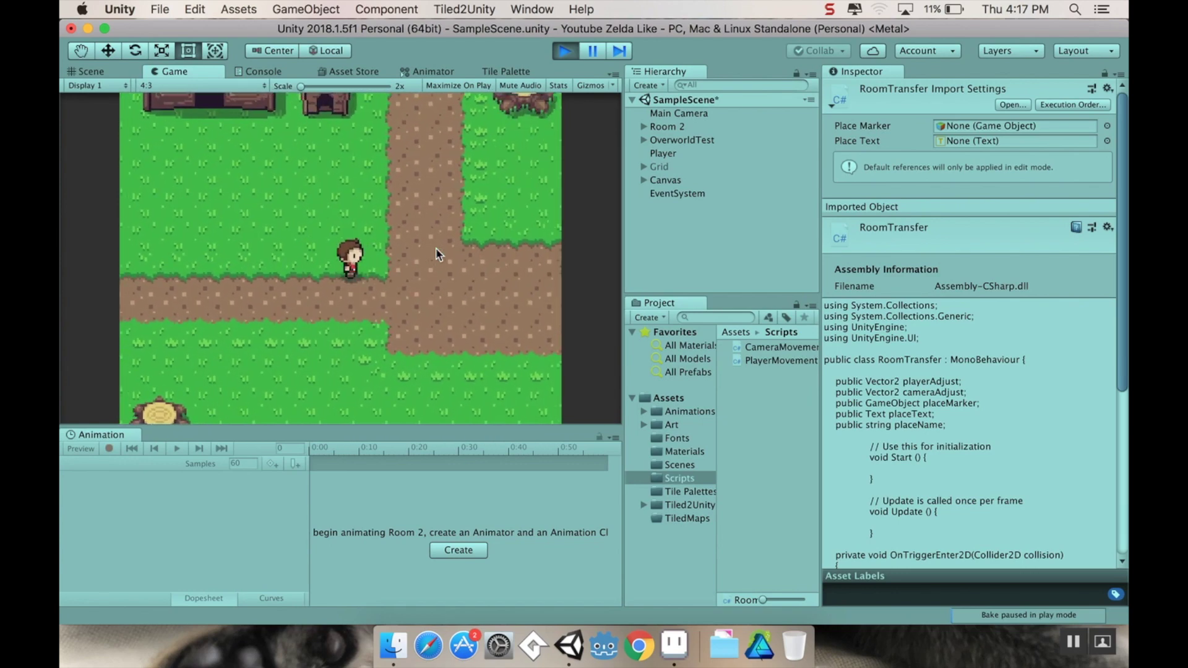
{"action": "key", "text": "Up"}
{"action": "key", "text": "Up"}
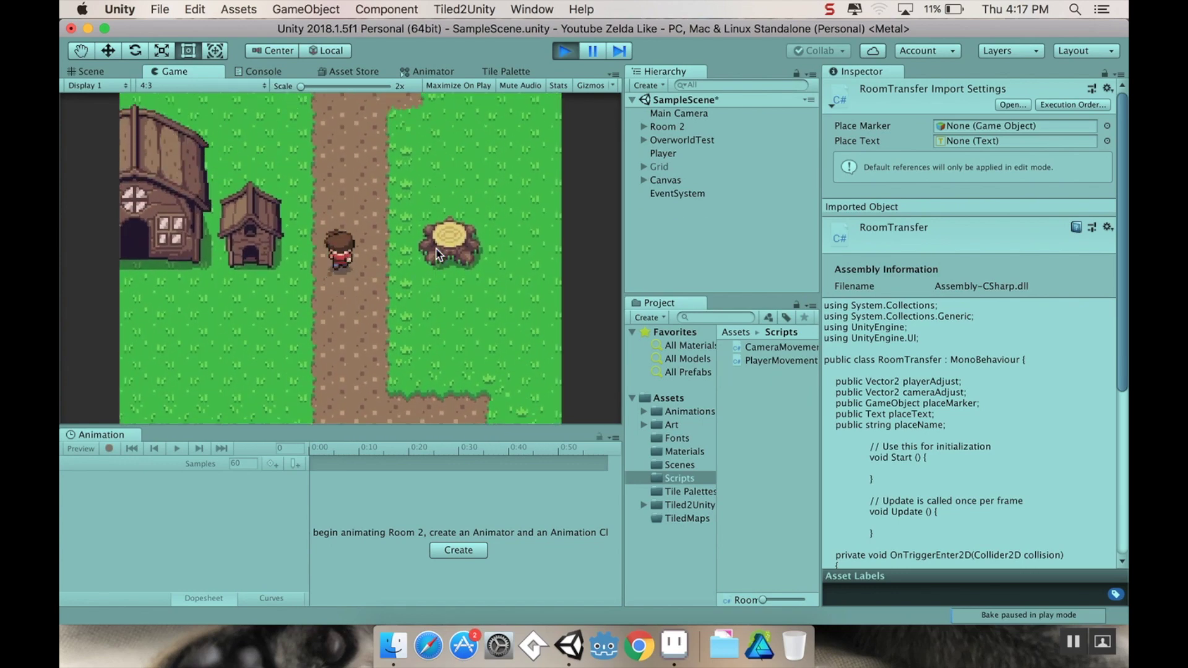
{"action": "key", "text": "Up"}
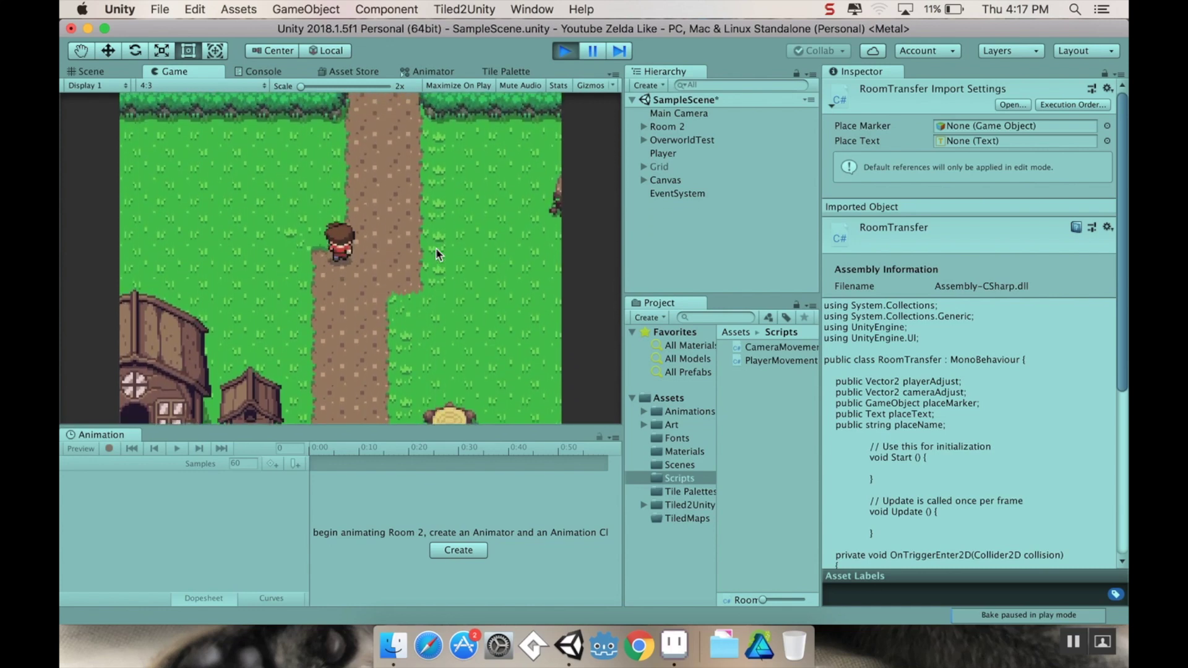
{"action": "key", "text": "Right"}
Step: Walk the player up the path into the blocking top hedge, then back down into the grassy room
{"action": "key", "text": "Up"}
{"action": "key", "text": "Down"}
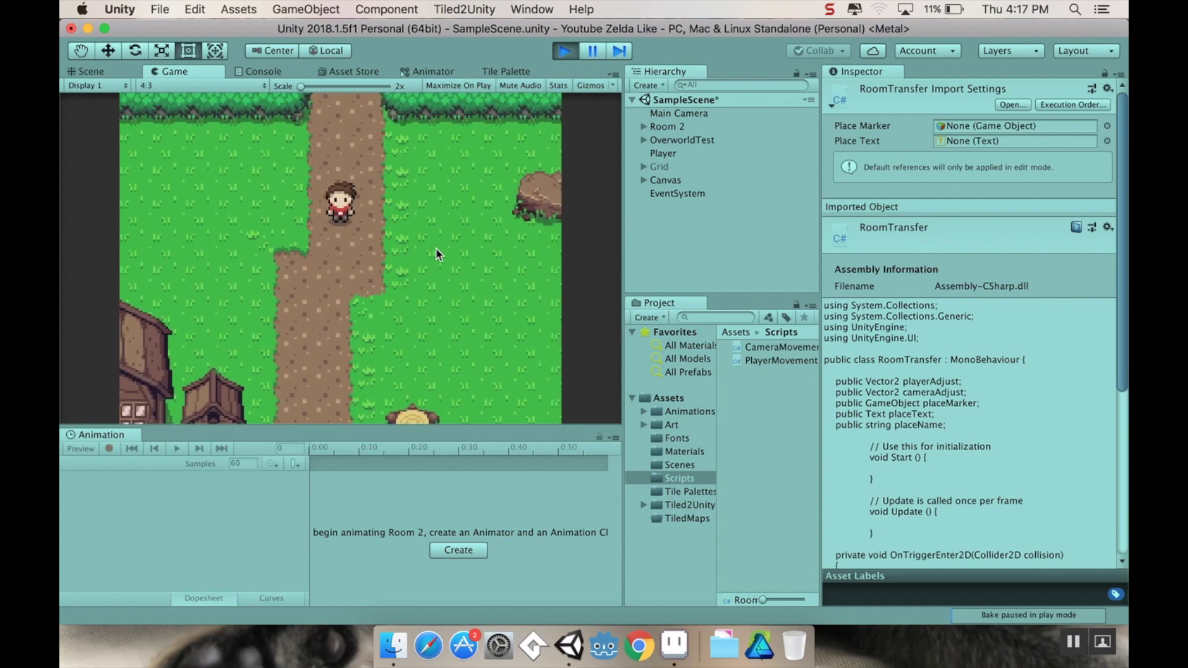
{"action": "key", "text": "Up"}
{"action": "key", "text": "Down"}
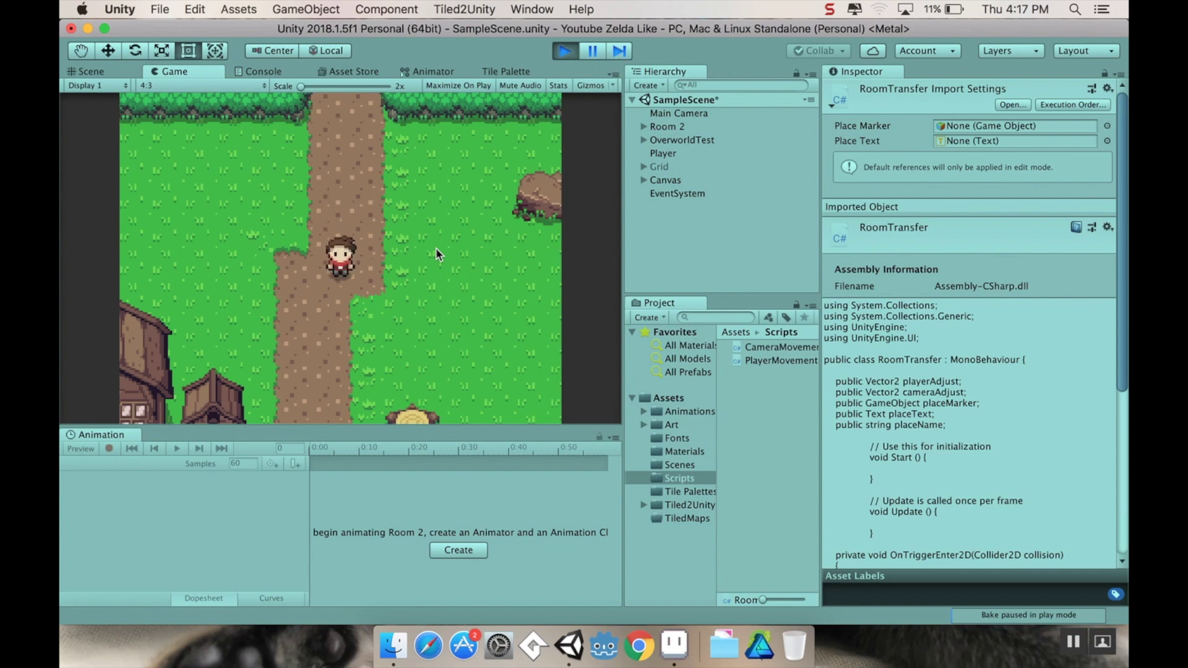
{"action": "key", "text": "Up"}
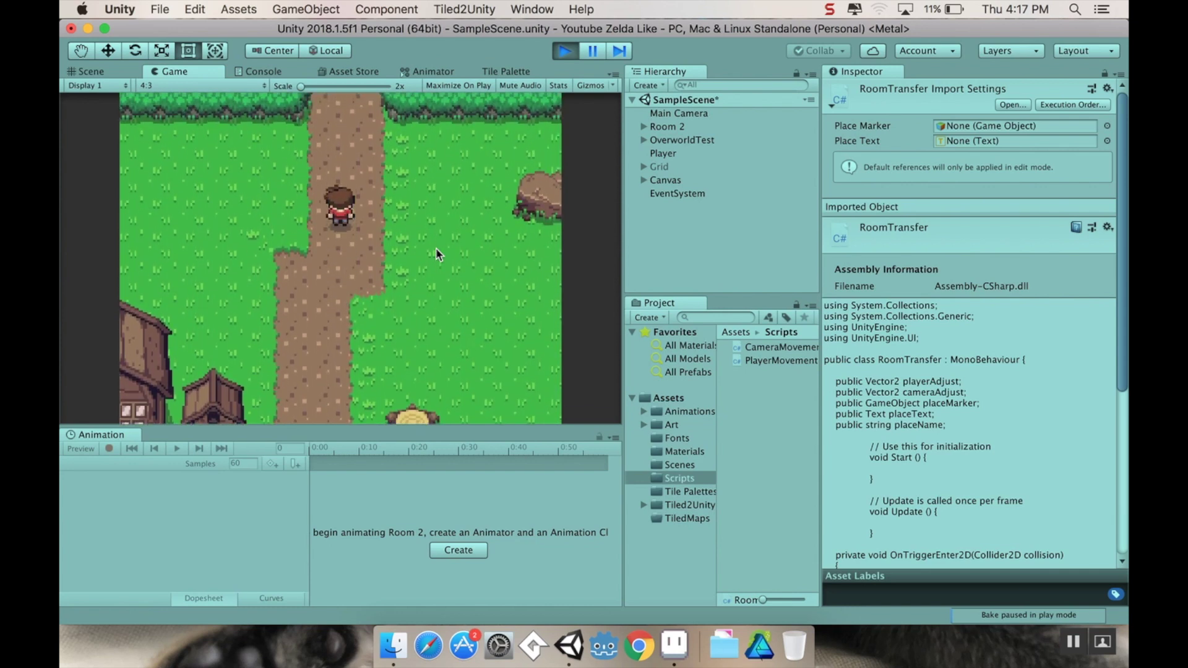
{"action": "key", "text": "Up"}
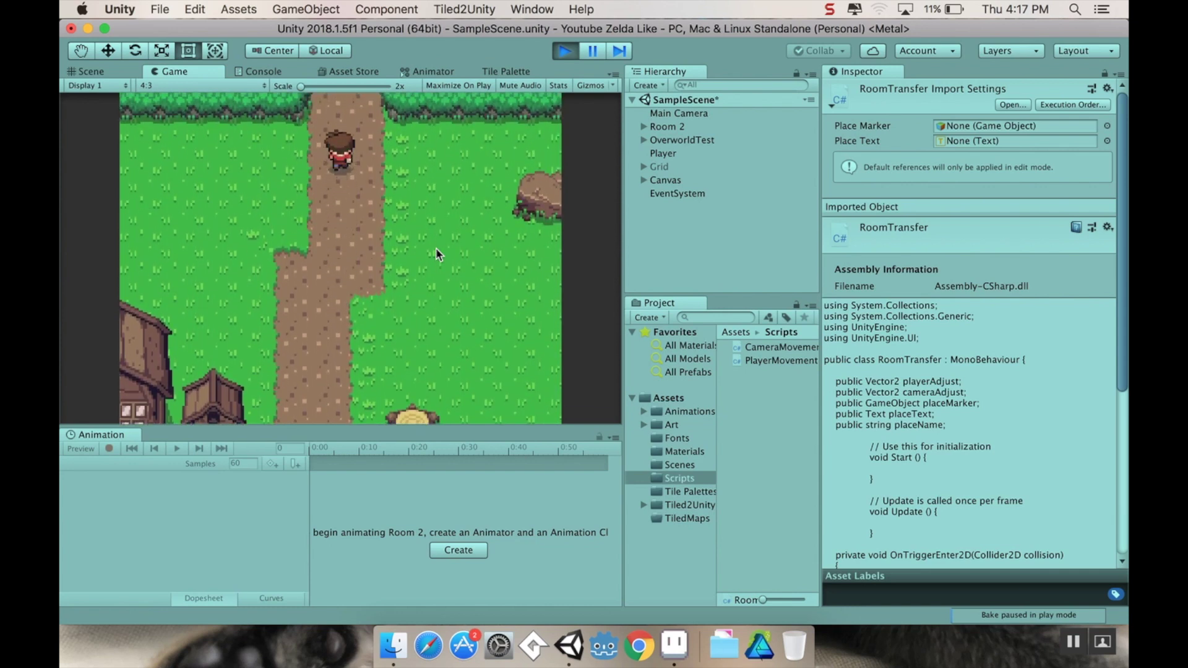
{"action": "key", "text": "Up"}
{"action": "key", "text": "Down"}
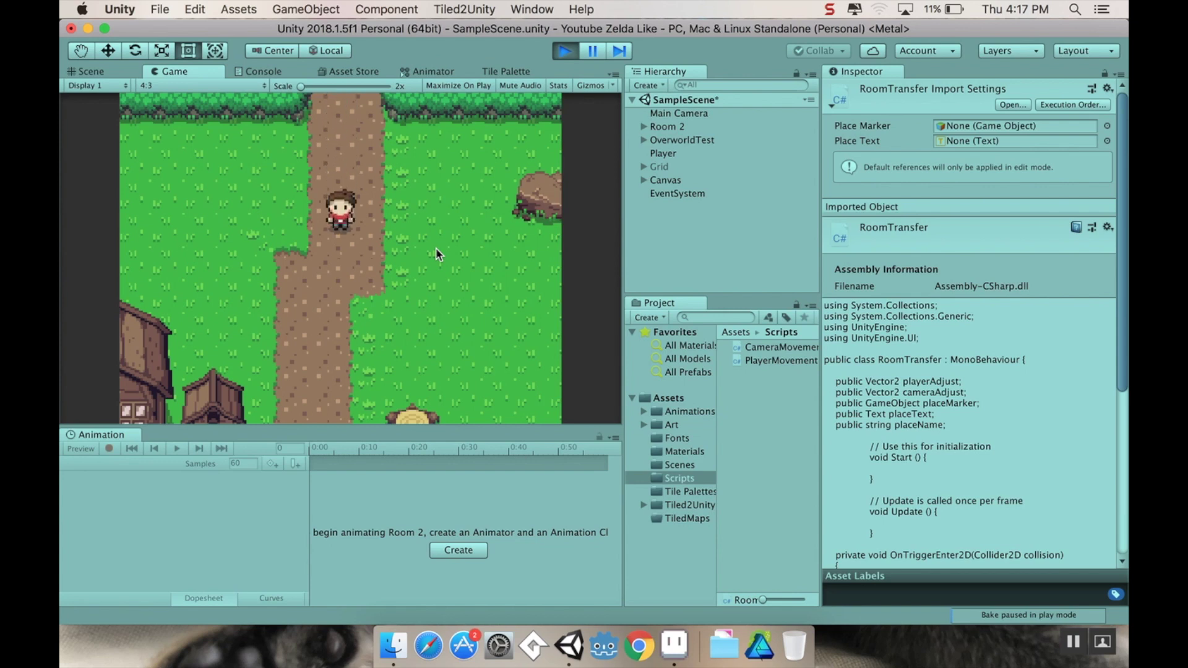
{"action": "key", "text": "Up"}
{"action": "key", "text": "Down"}
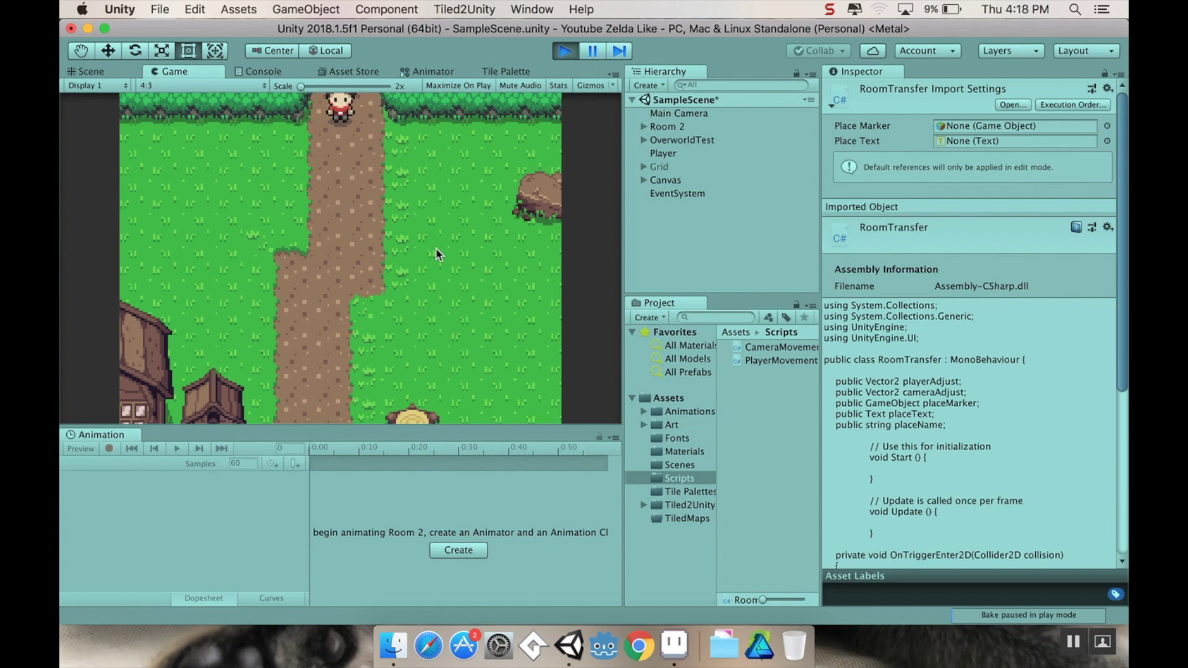
{"action": "key", "text": "Down"}
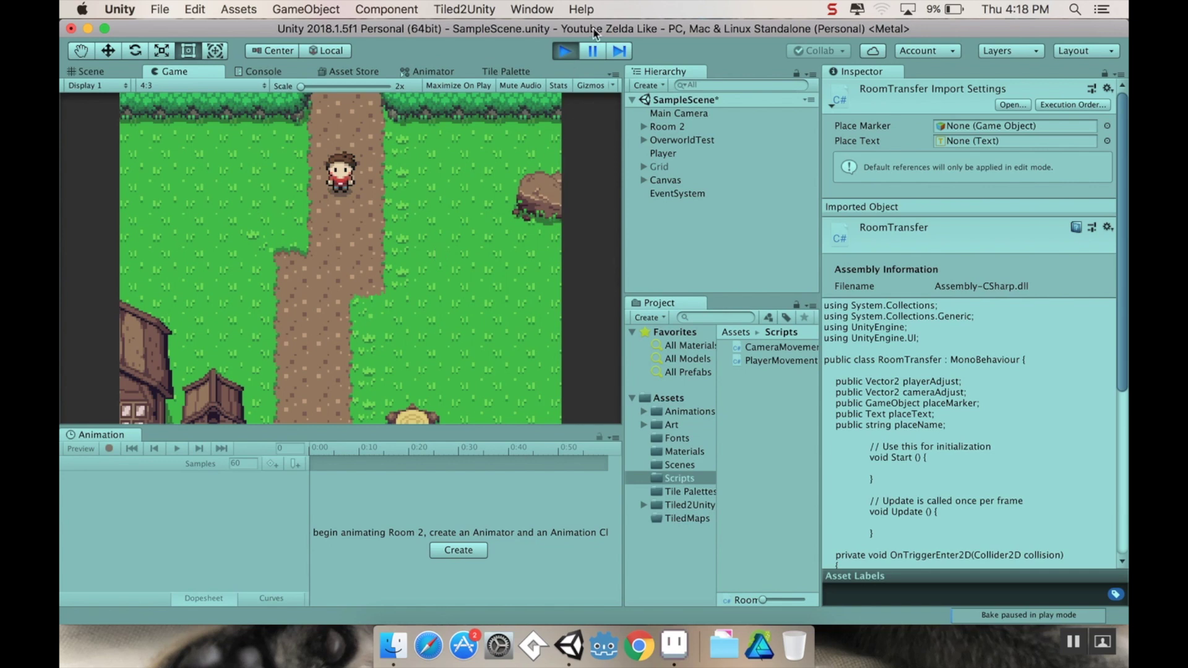
Step: Stop play mode and pan the Scene view across the lake room, path and lower room
{"action": "left_click", "coordinate": [564, 50]}
{"action": "middle_click_drag", "start_coordinate": [414, 103], "coordinate": [373, 321]}
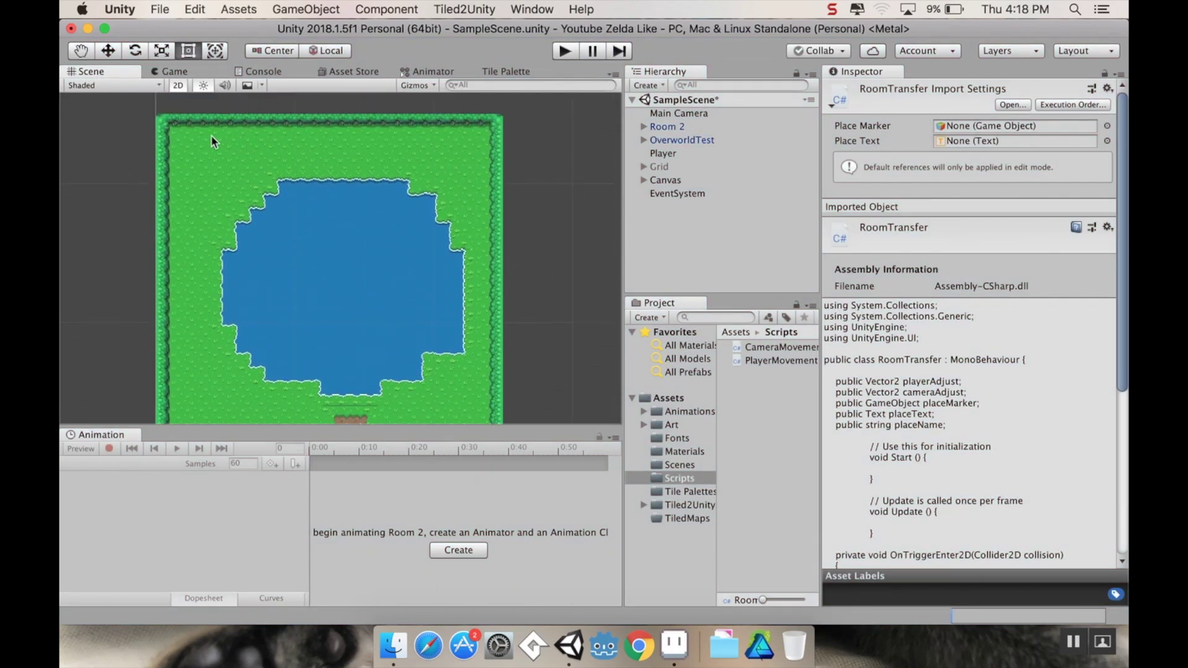
{"action": "middle_click_drag", "start_coordinate": [241, 421], "coordinate": [300, 305]}
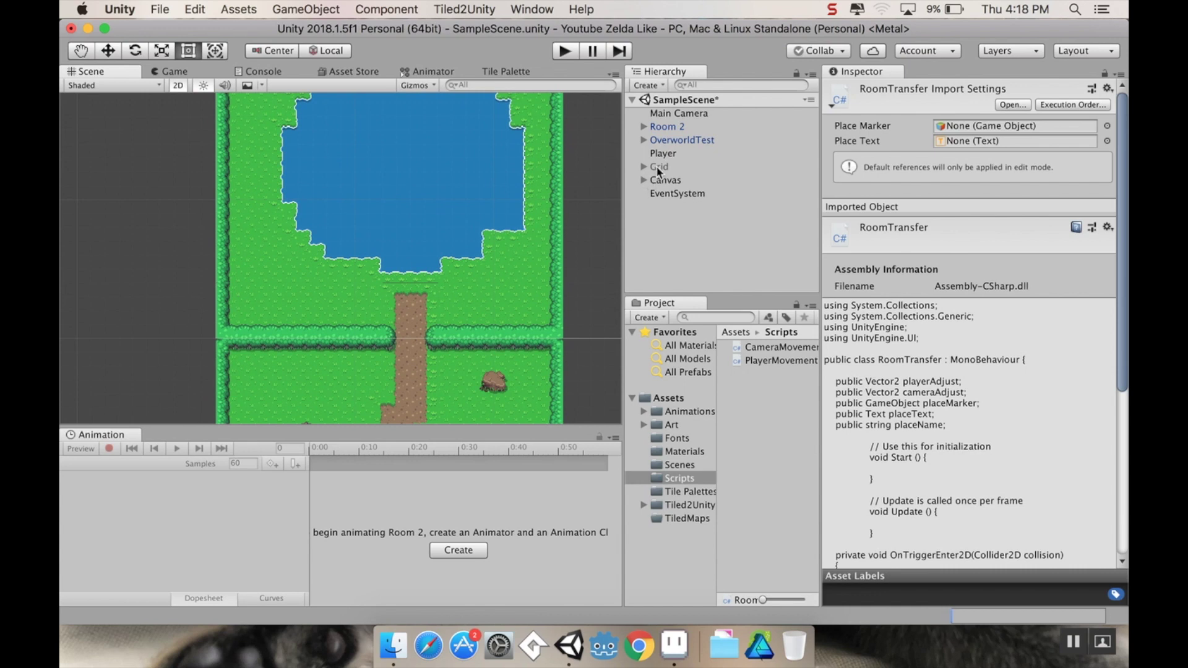
{"action": "key", "text": "Down"}
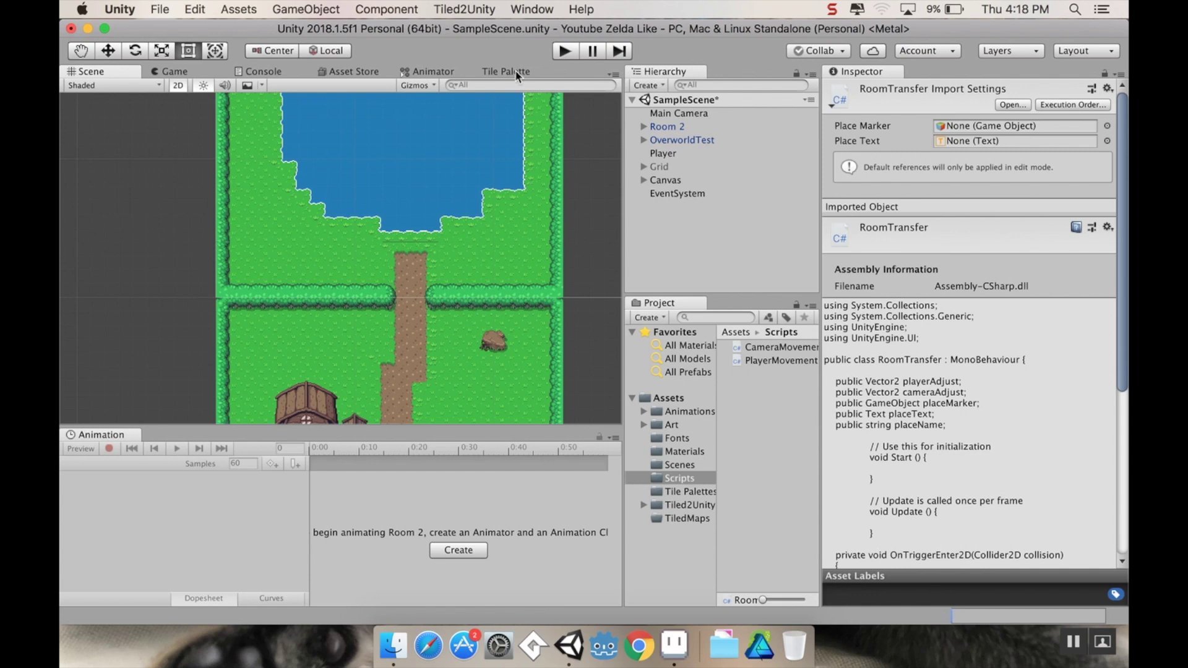
{"action": "middle_click_drag", "start_coordinate": [482, 236], "coordinate": [474, 272]}
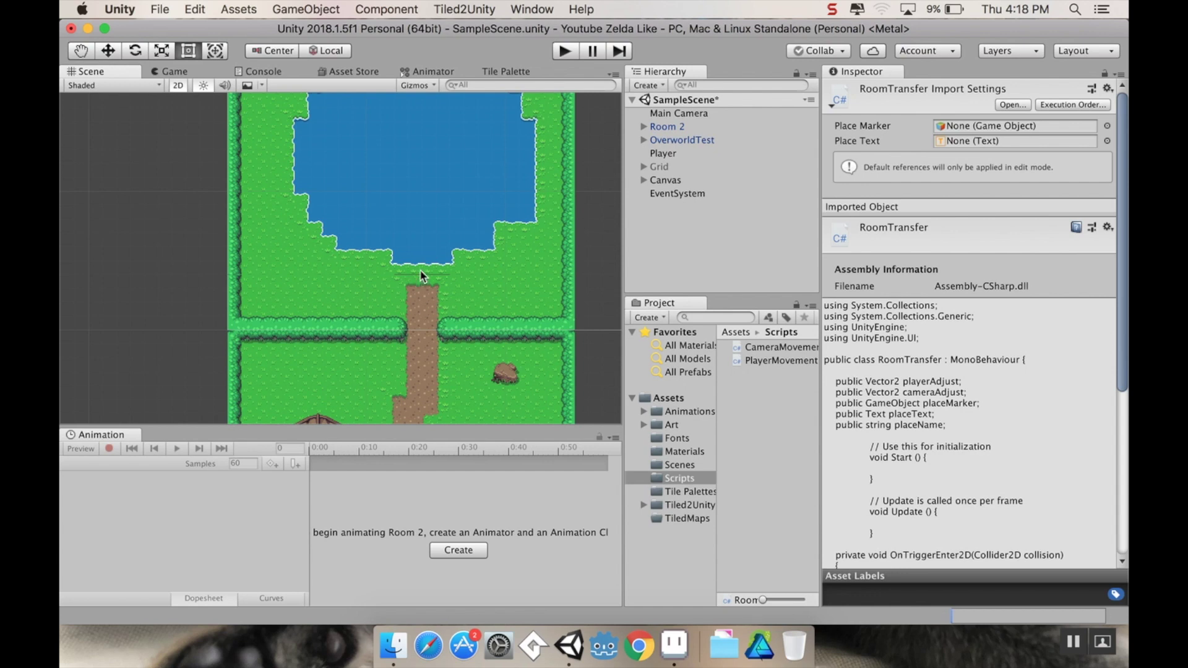
{"action": "middle_click_drag", "start_coordinate": [418, 292], "coordinate": [412, 248]}
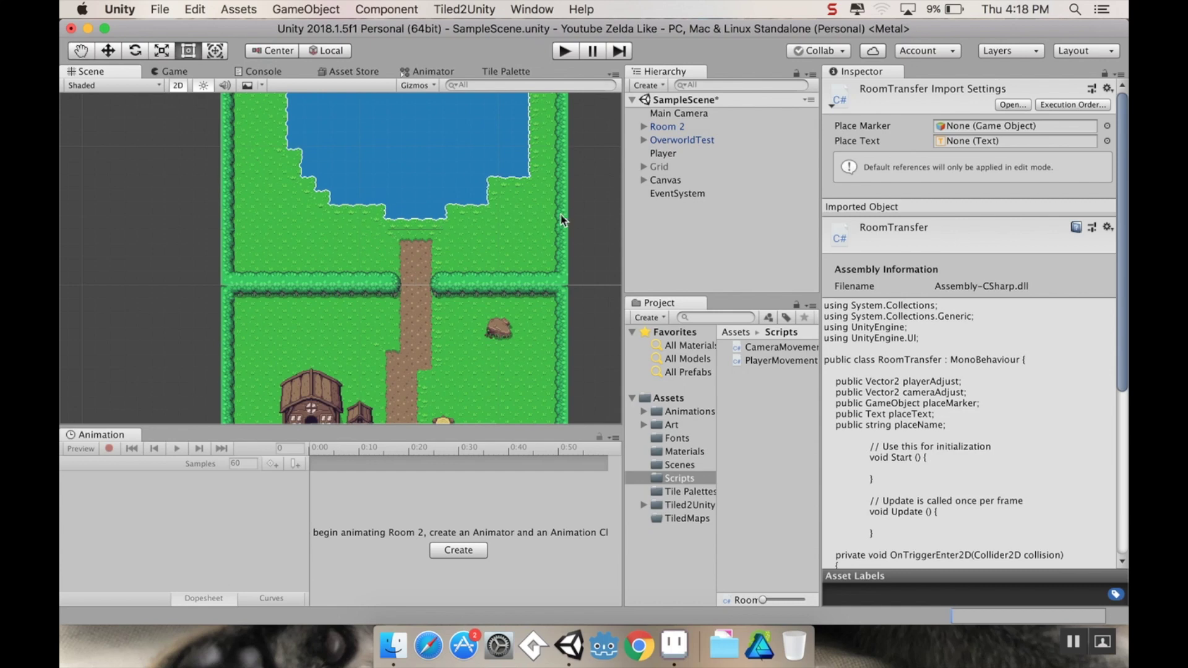
Step: Zoom and recentre the Scene view to frame the pond, the connecting path and the village
{"action": "scroll", "coordinate": [403, 317], "scroll_direction": "down", "scroll_amount": 5}
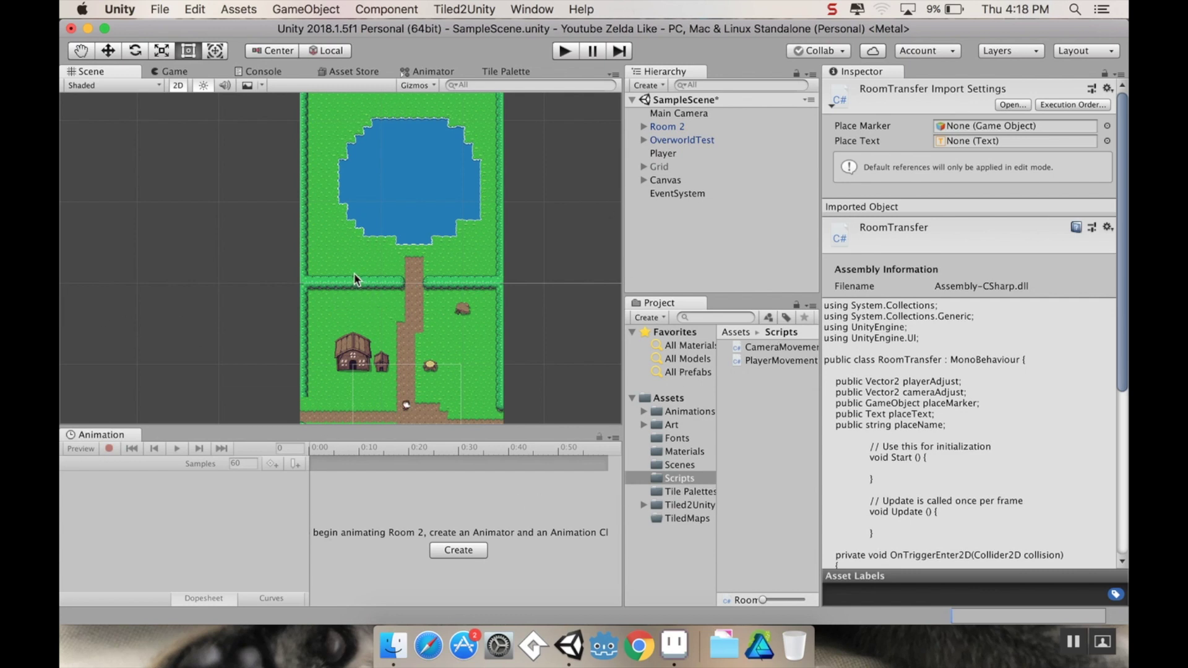
{"action": "scroll", "coordinate": [398, 267], "scroll_direction": "up", "scroll_amount": 5}
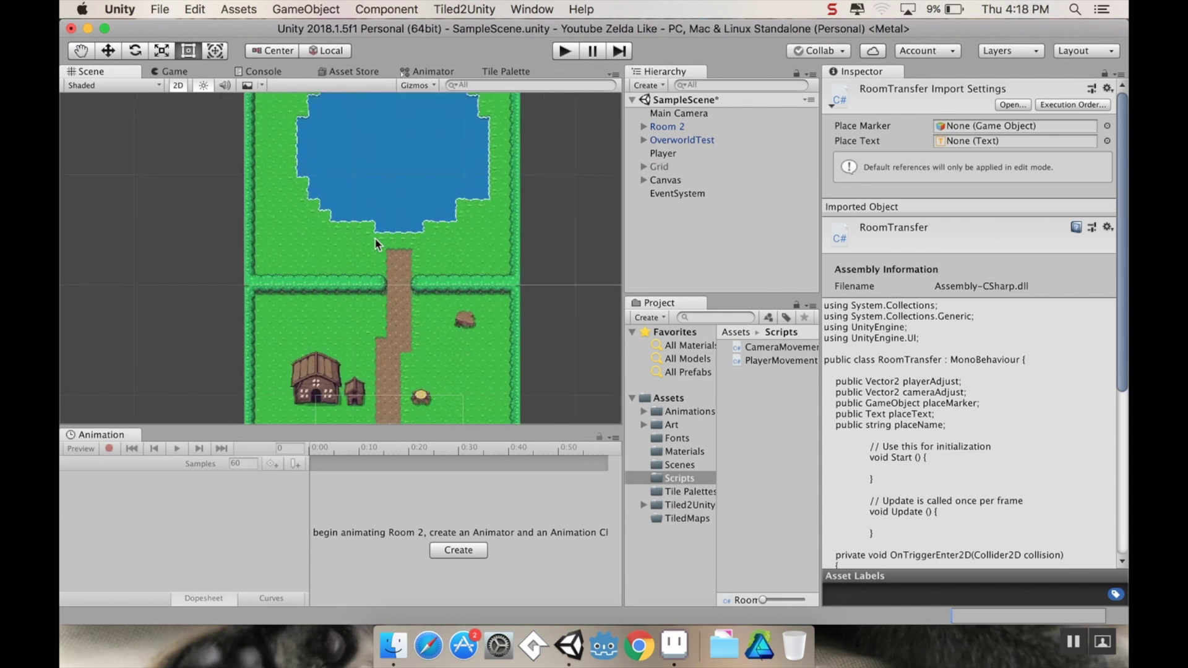
{"action": "middle_click_drag", "start_coordinate": [390, 247], "coordinate": [387, 262]}
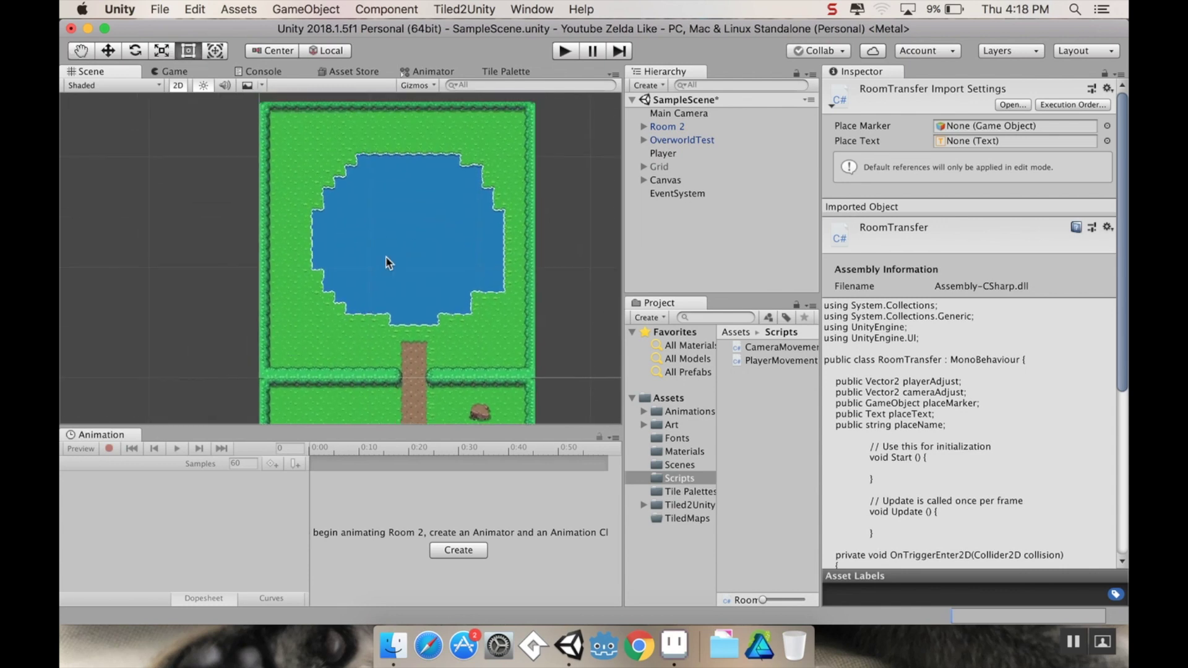
{"action": "scroll", "coordinate": [450, 297], "scroll_direction": "up", "scroll_amount": 2}
{"action": "middle_click_drag", "start_coordinate": [451, 297], "coordinate": [441, 265]}
{"action": "scroll", "coordinate": [398, 335], "scroll_direction": "down", "scroll_amount": 5}
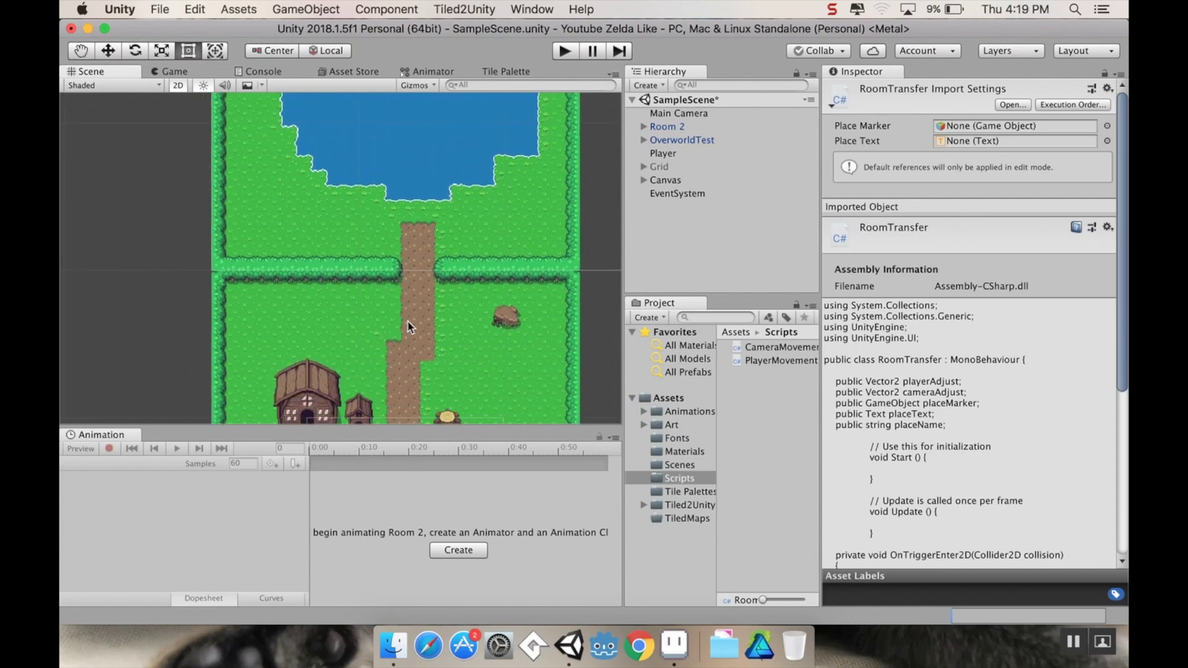
{"action": "scroll", "coordinate": [410, 337], "scroll_direction": "up", "scroll_amount": 3}
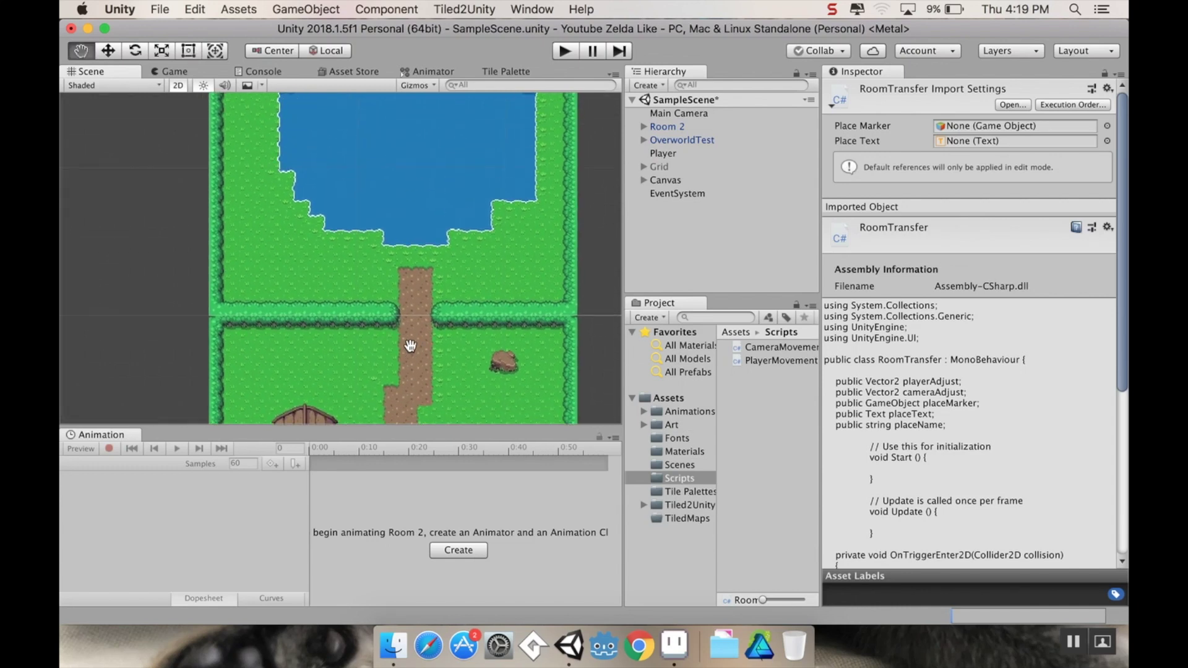
{"action": "left_click", "coordinate": [670, 128]}
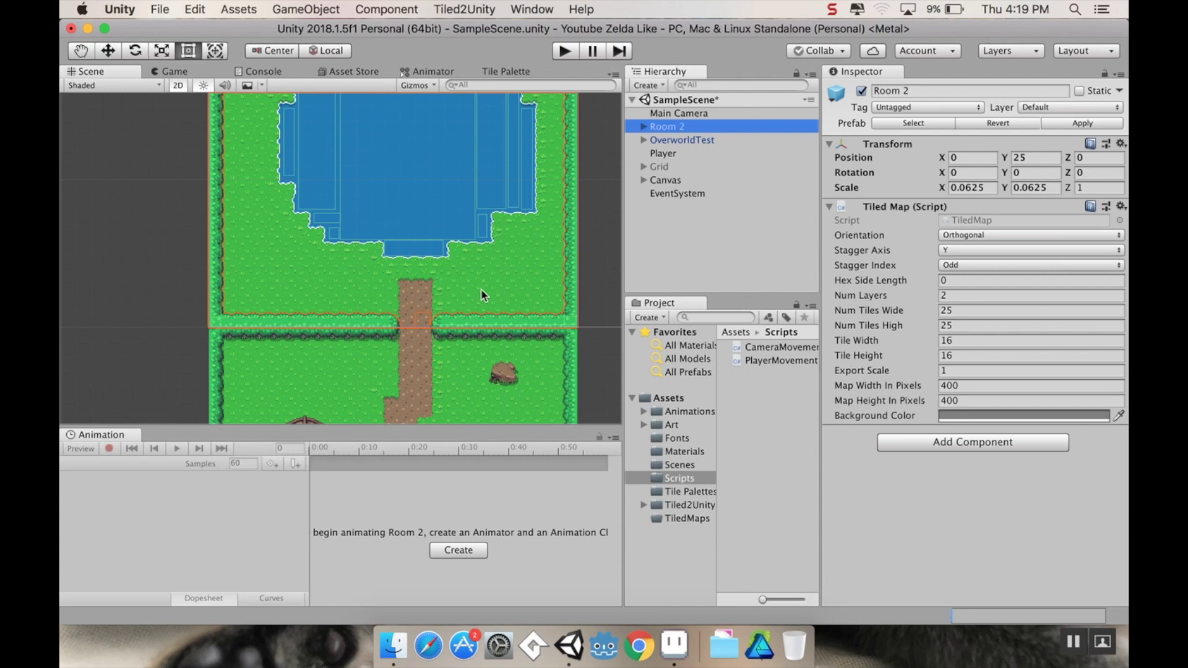
{"action": "left_click", "coordinate": [108, 52]}
{"action": "scroll", "coordinate": [405, 186], "scroll_direction": "up", "scroll_amount": 3}
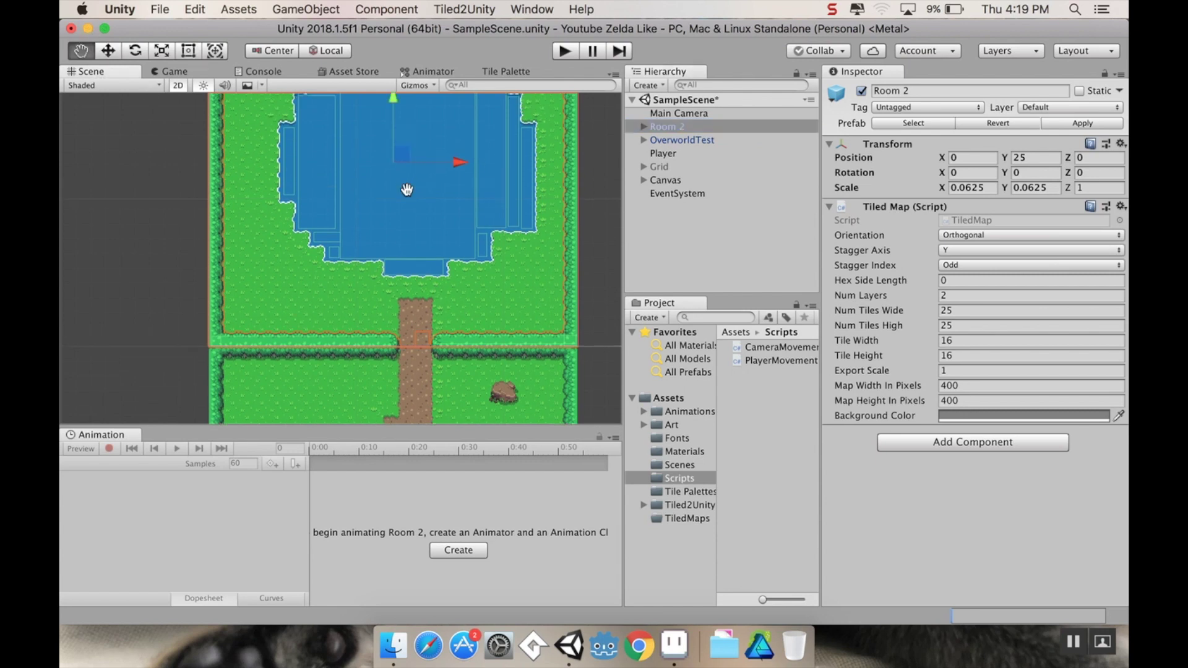
{"action": "left_click_drag", "start_coordinate": [393, 117], "coordinate": [393, 93]}
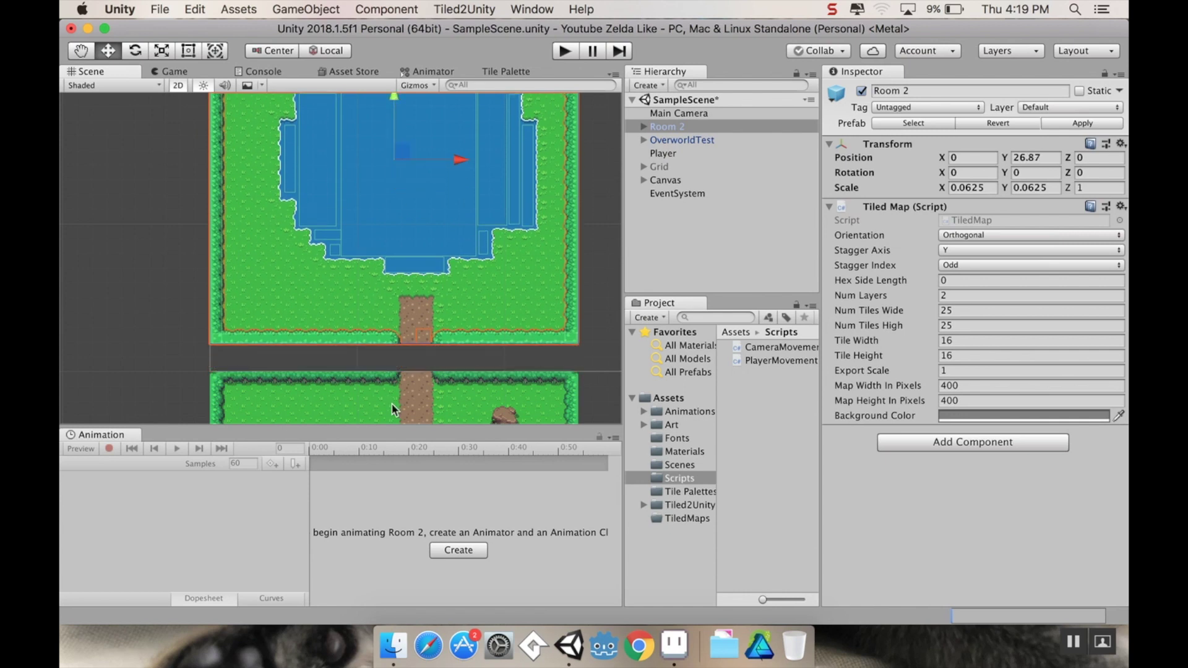
{"action": "scroll", "coordinate": [391, 402], "scroll_direction": "down", "scroll_amount": 5}
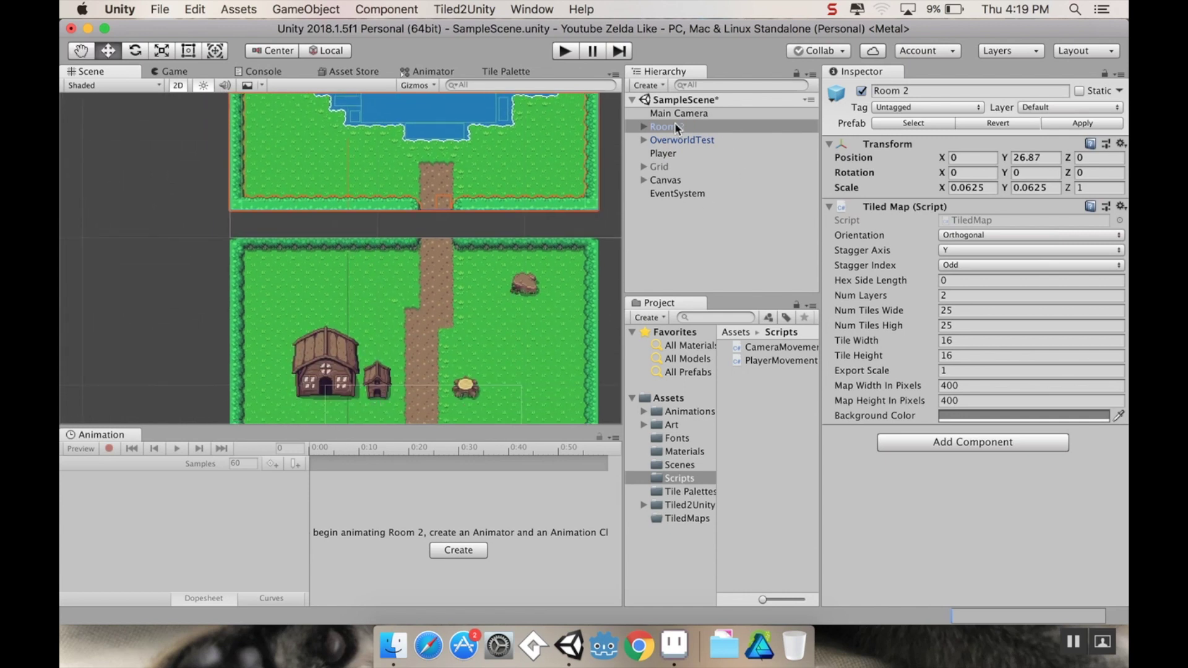
{"action": "left_click", "coordinate": [677, 137]}
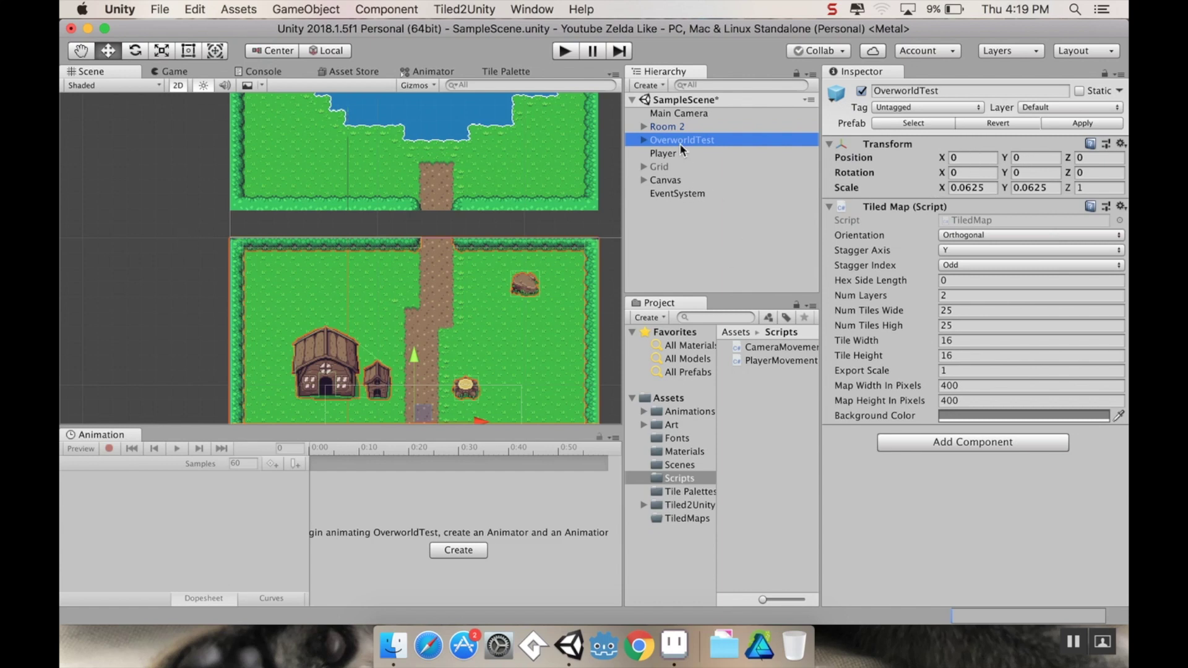
{"action": "left_click", "coordinate": [667, 126]}
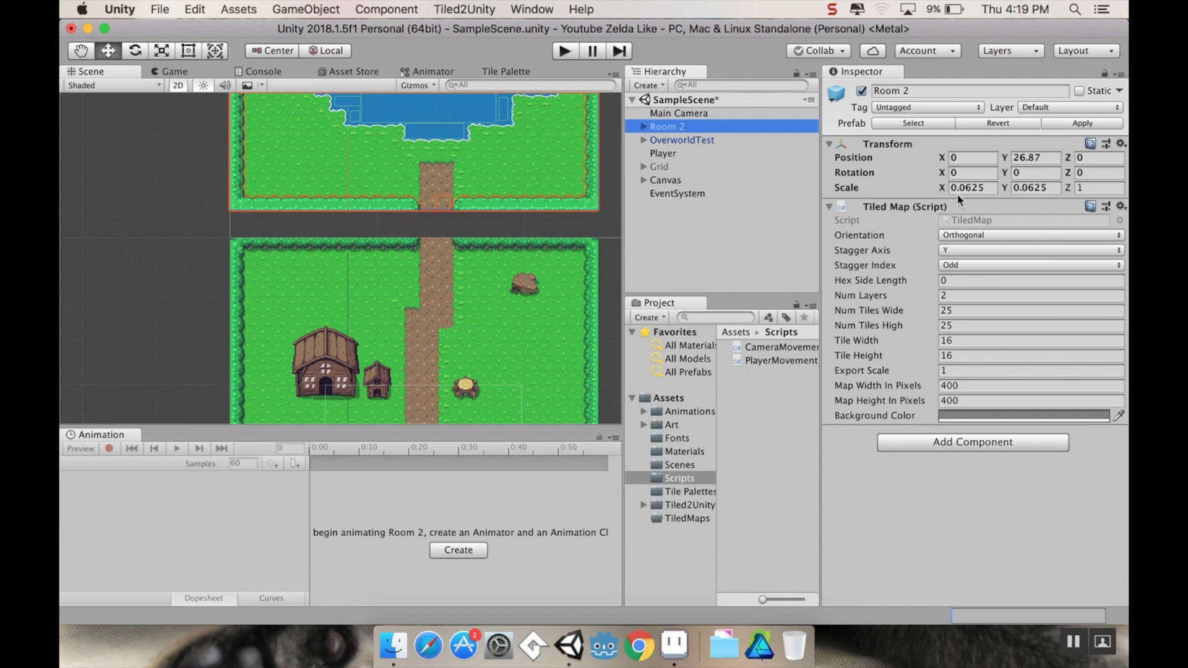
{"action": "left_click", "coordinate": [1032, 157]}
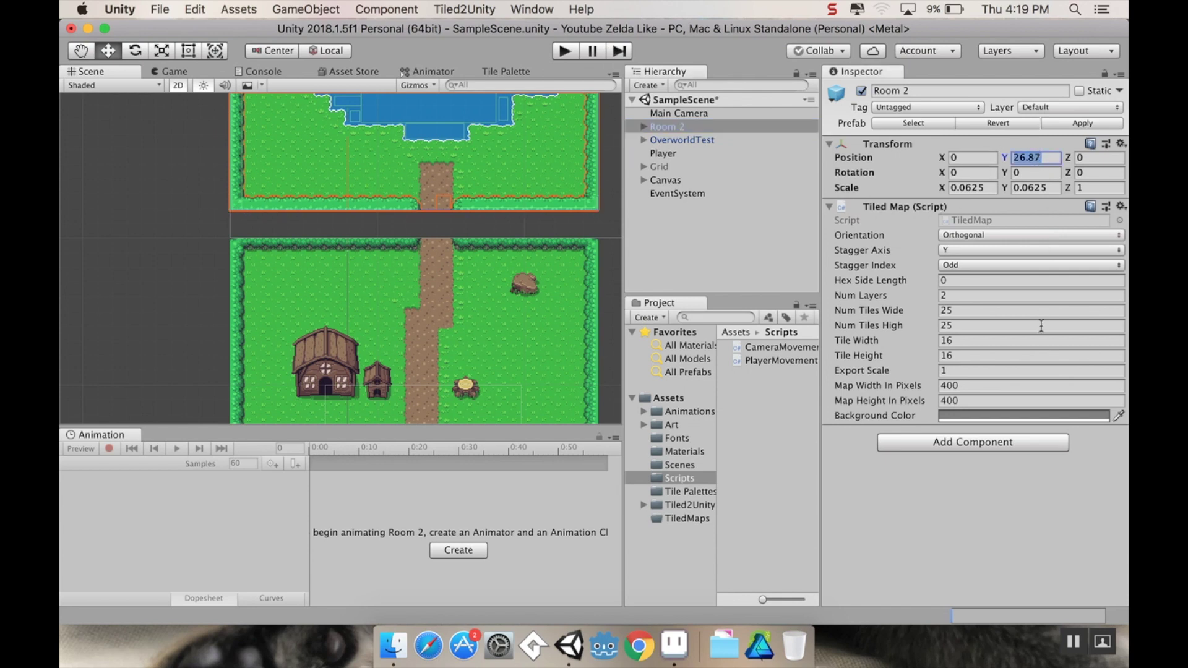
{"action": "type", "text": "25"}
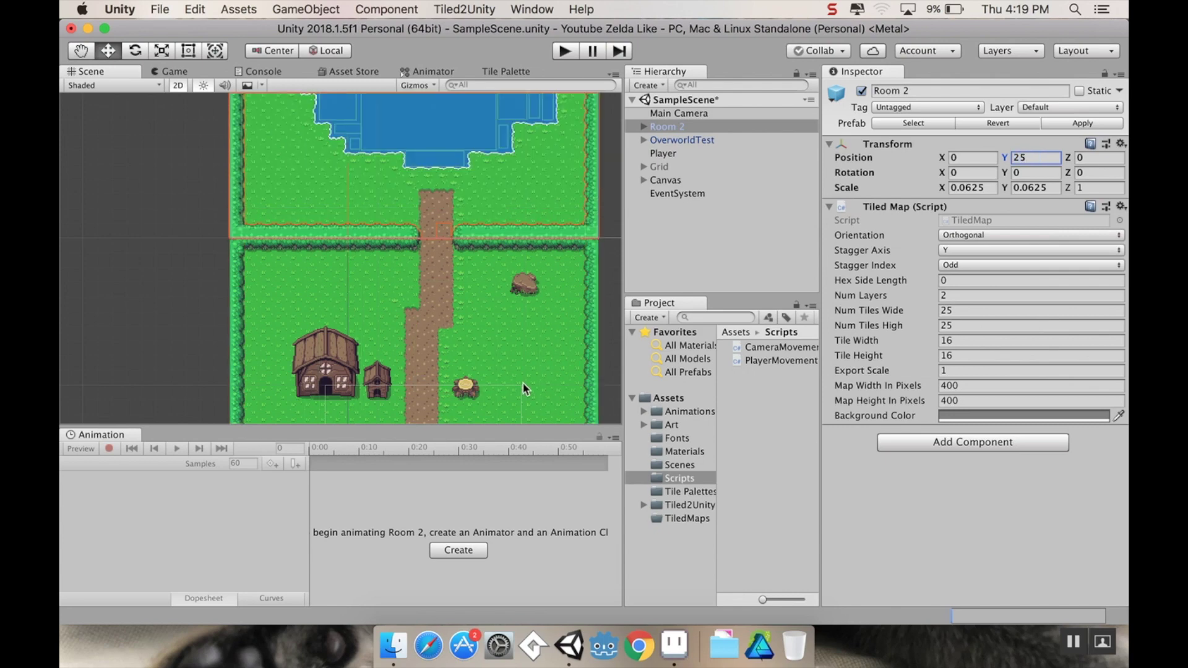
{"action": "scroll", "coordinate": [454, 276], "scroll_direction": "up", "scroll_amount": 8}
{"action": "scroll", "coordinate": [415, 201], "scroll_direction": "up", "scroll_amount": 6}
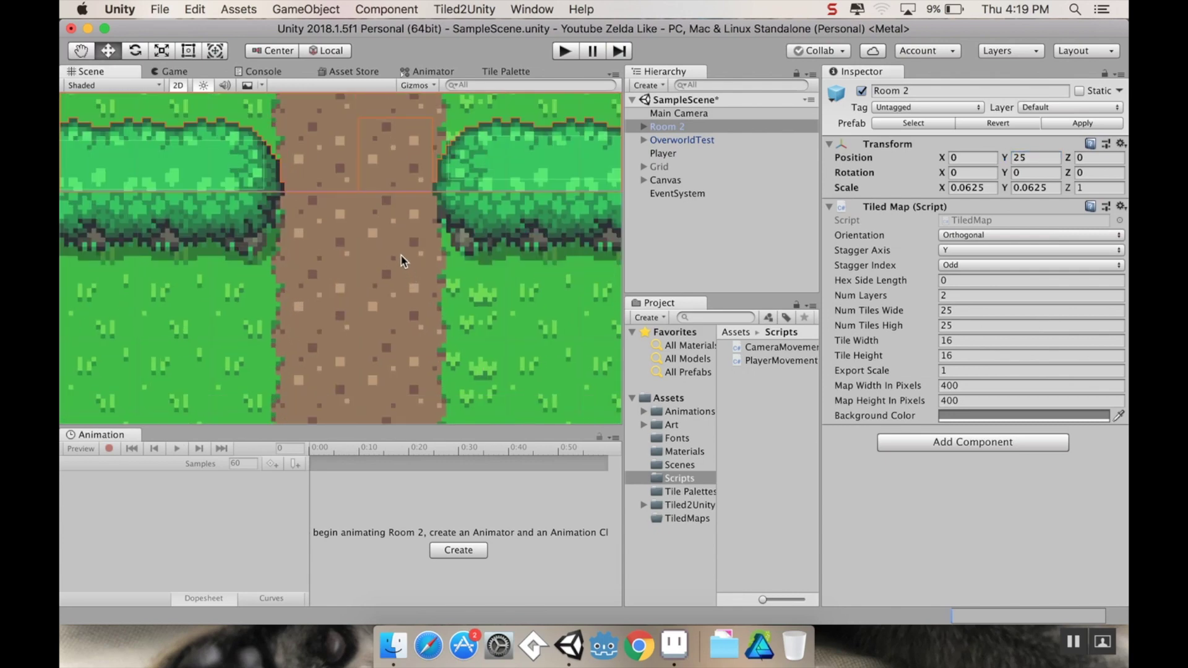
{"action": "scroll", "coordinate": [416, 265], "scroll_direction": "down", "scroll_amount": 12}
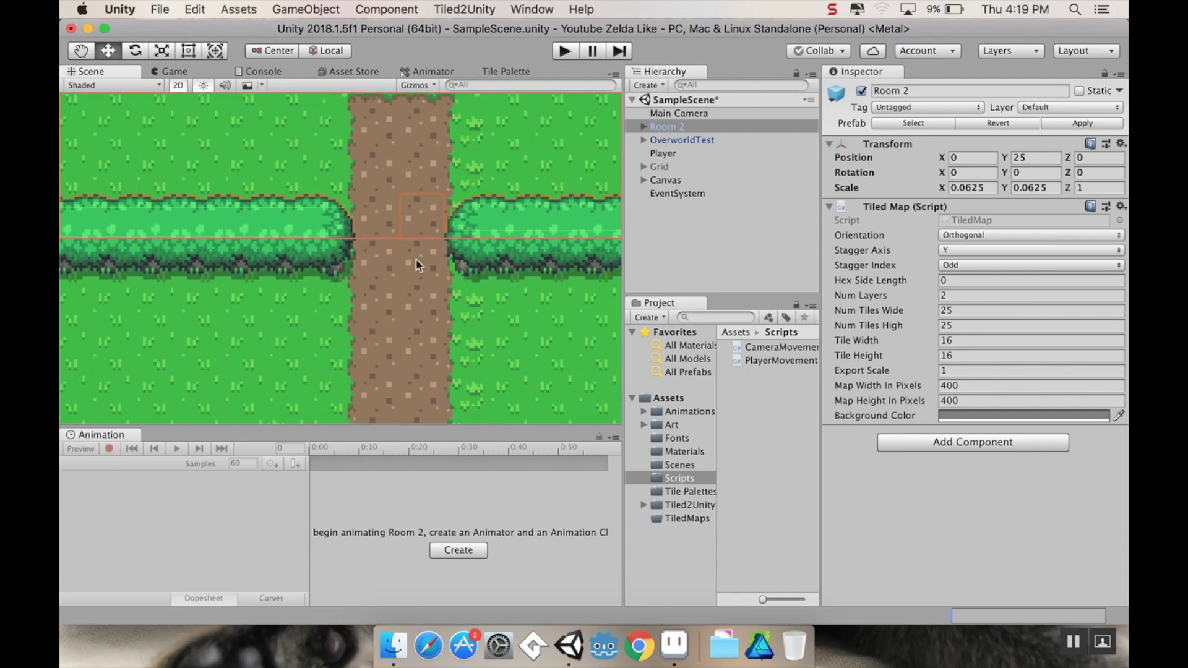
{"action": "scroll", "coordinate": [374, 283], "scroll_direction": "down", "scroll_amount": 3}
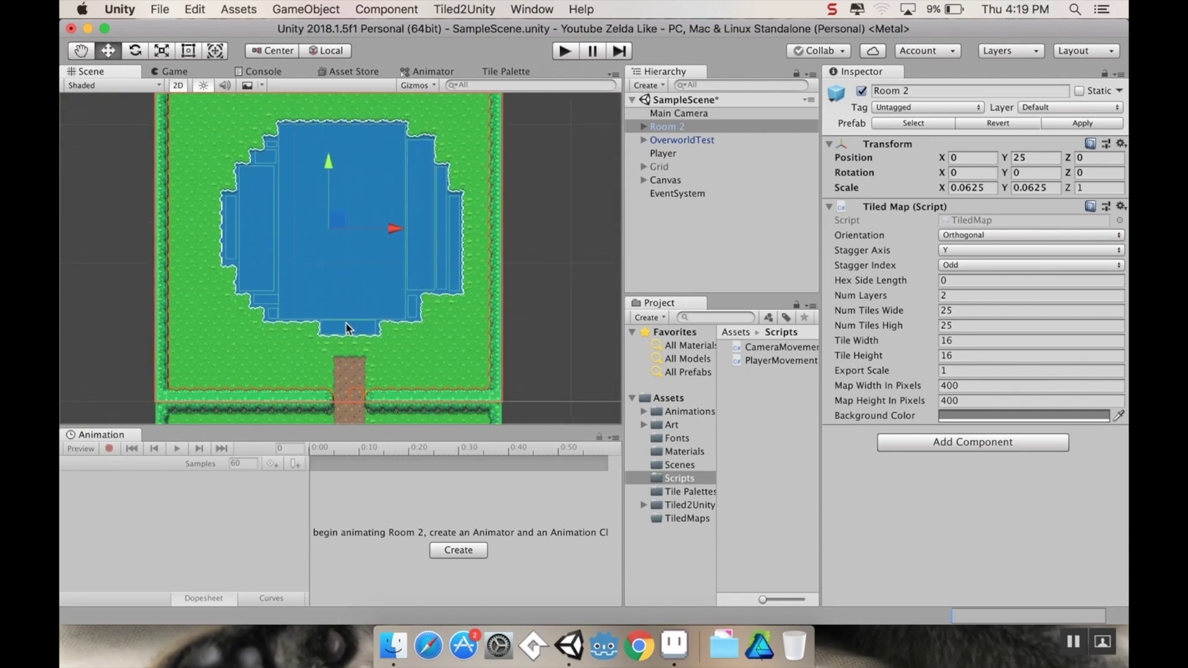
{"action": "middle_click_drag", "start_coordinate": [346, 233], "coordinate": [344, 247]}
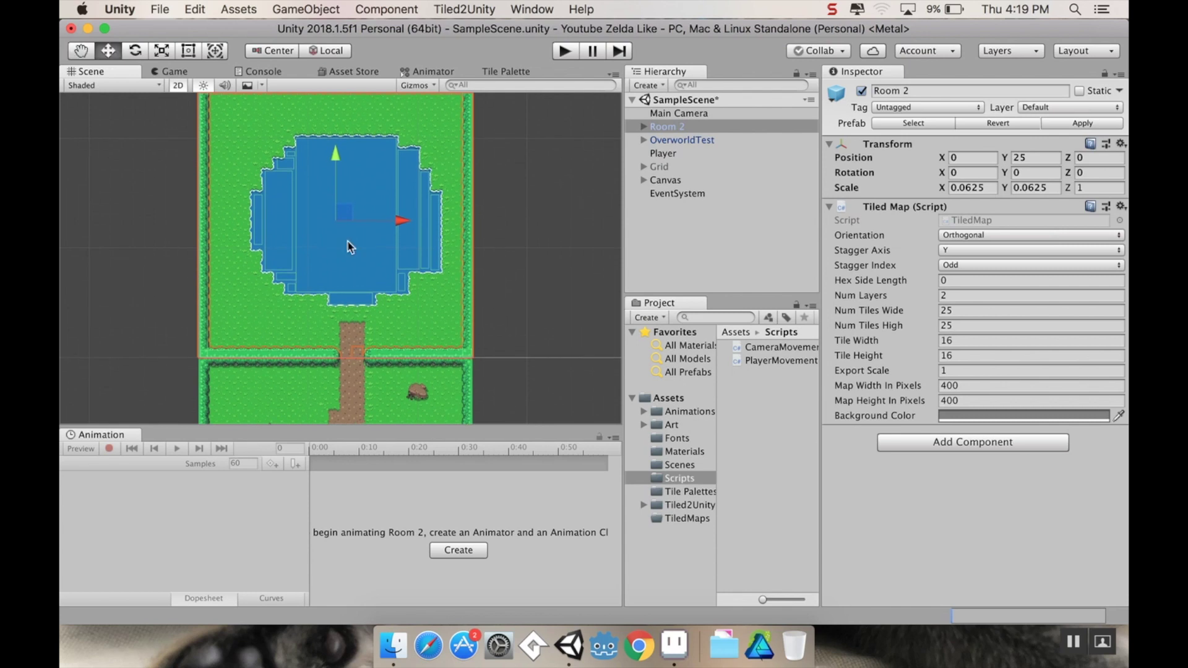
{"action": "scroll", "coordinate": [344, 247], "scroll_direction": "up", "scroll_amount": 3}
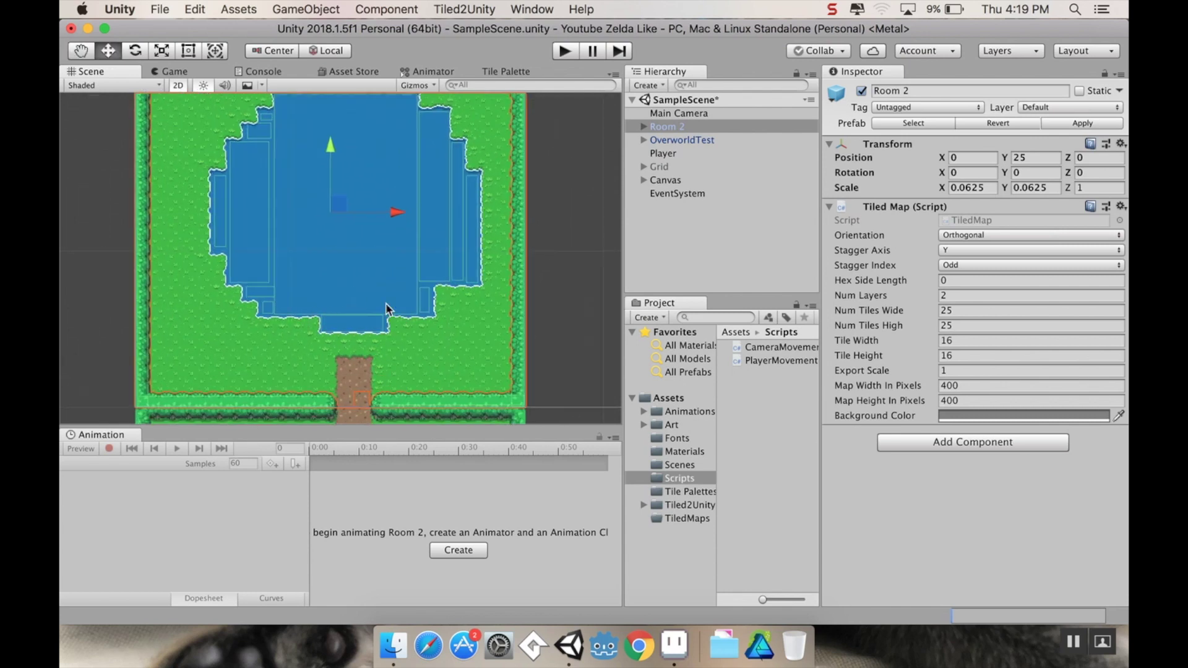
{"action": "key", "text": "f"}
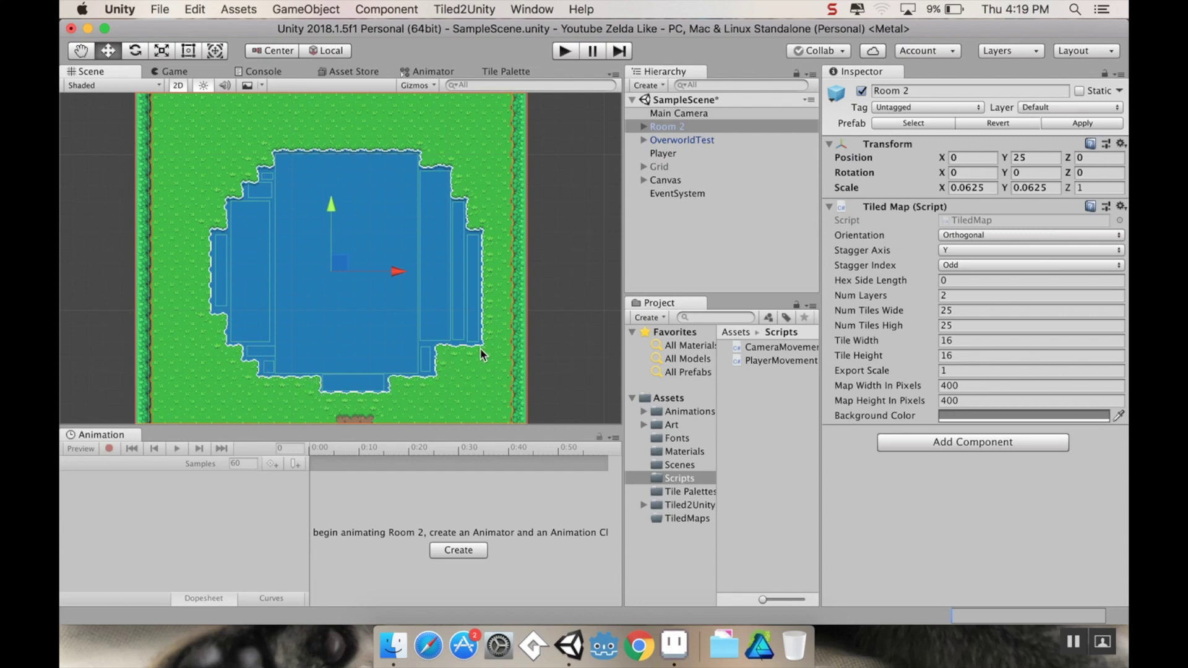
{"action": "scroll", "coordinate": [158, 214], "scroll_direction": "up", "scroll_amount": 2}
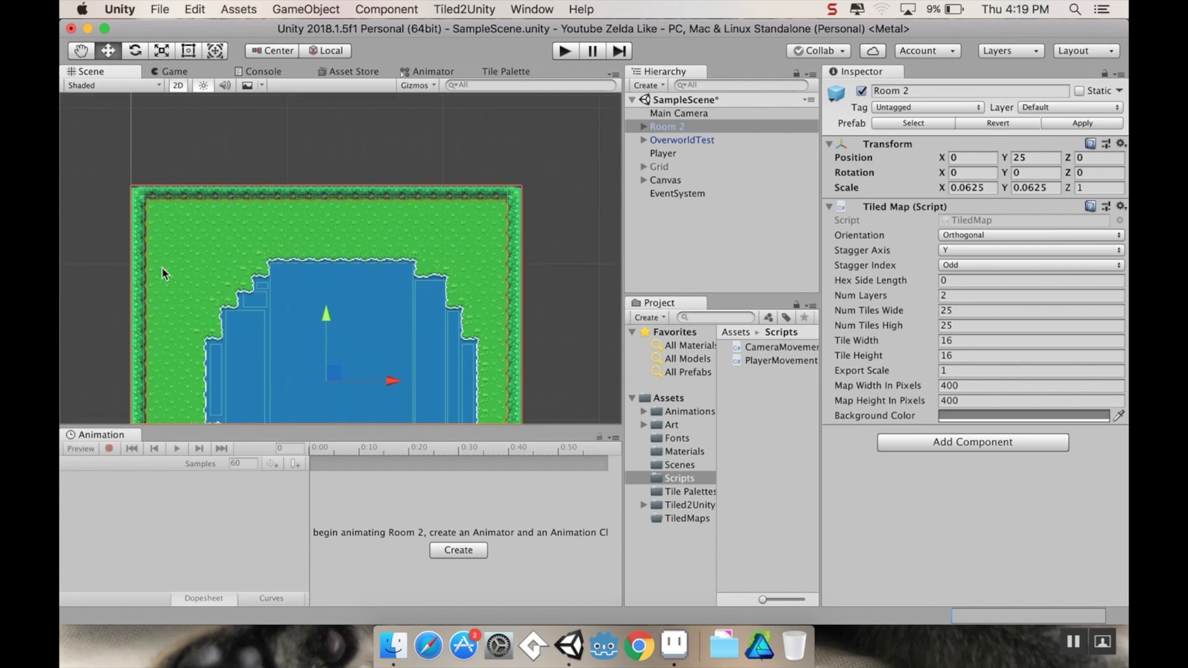
{"action": "middle_click_drag", "start_coordinate": [158, 214], "coordinate": [330, 197]}
{"action": "scroll", "coordinate": [355, 235], "scroll_direction": "down", "scroll_amount": 8}
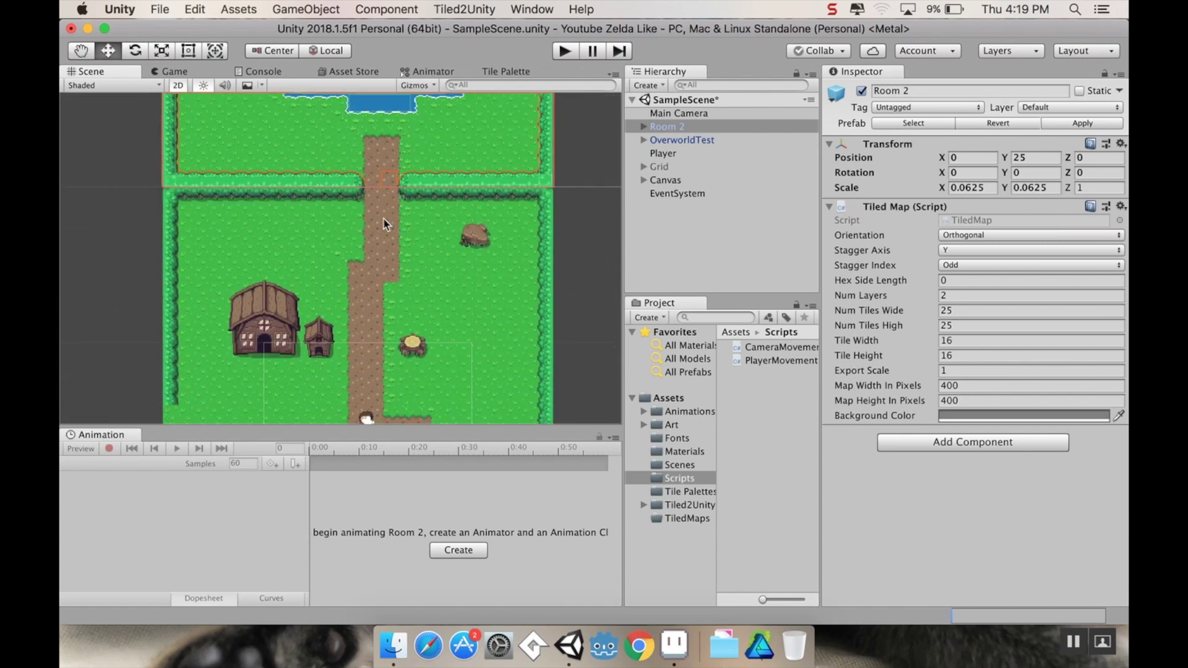
{"action": "middle_click_drag", "start_coordinate": [378, 254], "coordinate": [376, 280]}
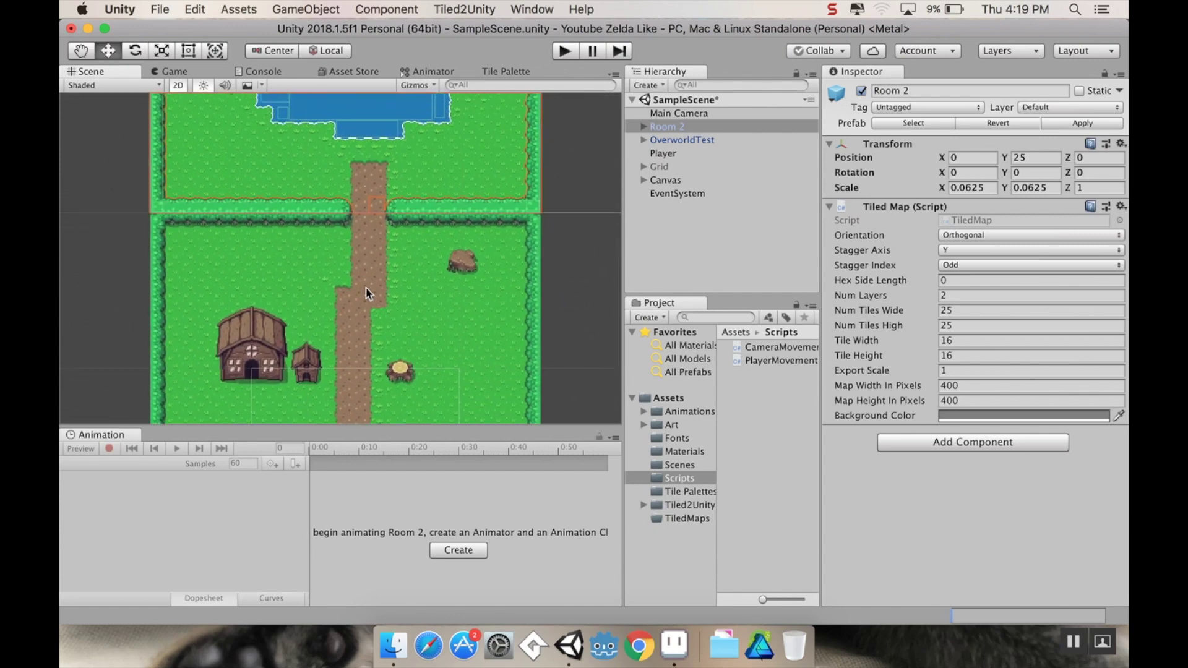
{"action": "scroll", "coordinate": [377, 280], "scroll_direction": "up", "scroll_amount": 4}
{"action": "scroll", "coordinate": [376, 280], "scroll_direction": "up", "scroll_amount": 3}
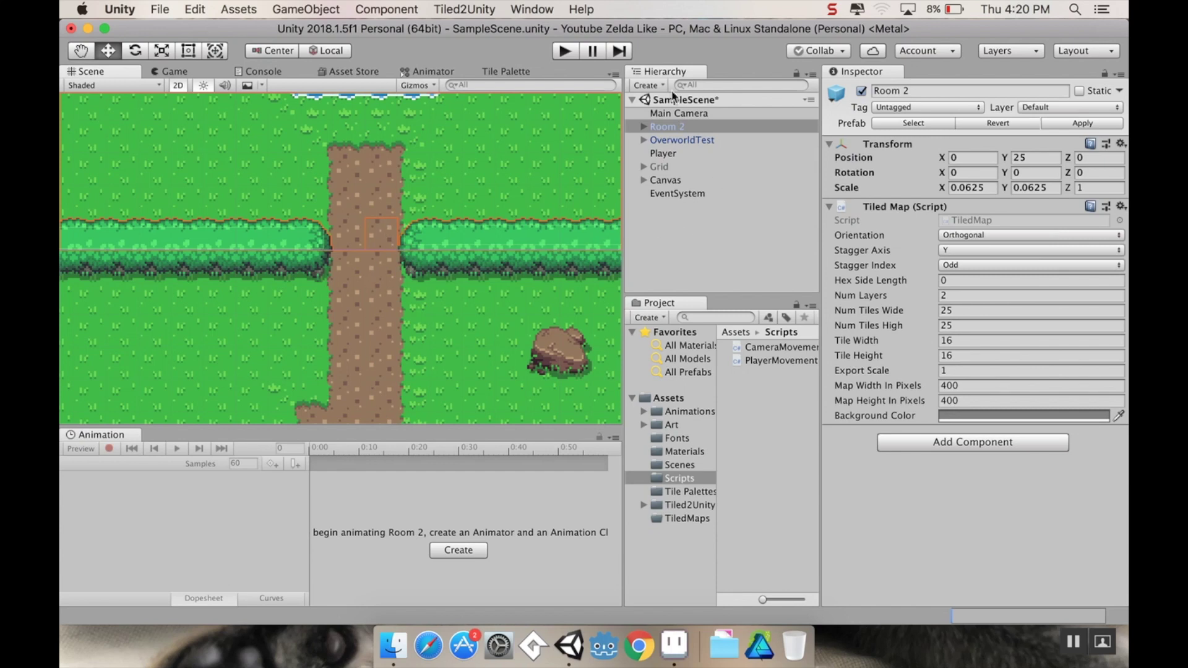
{"action": "left_click", "coordinate": [647, 85]}
Step: Create an empty object and name it 'Room Transfer'
{"action": "left_click", "coordinate": [675, 102]}
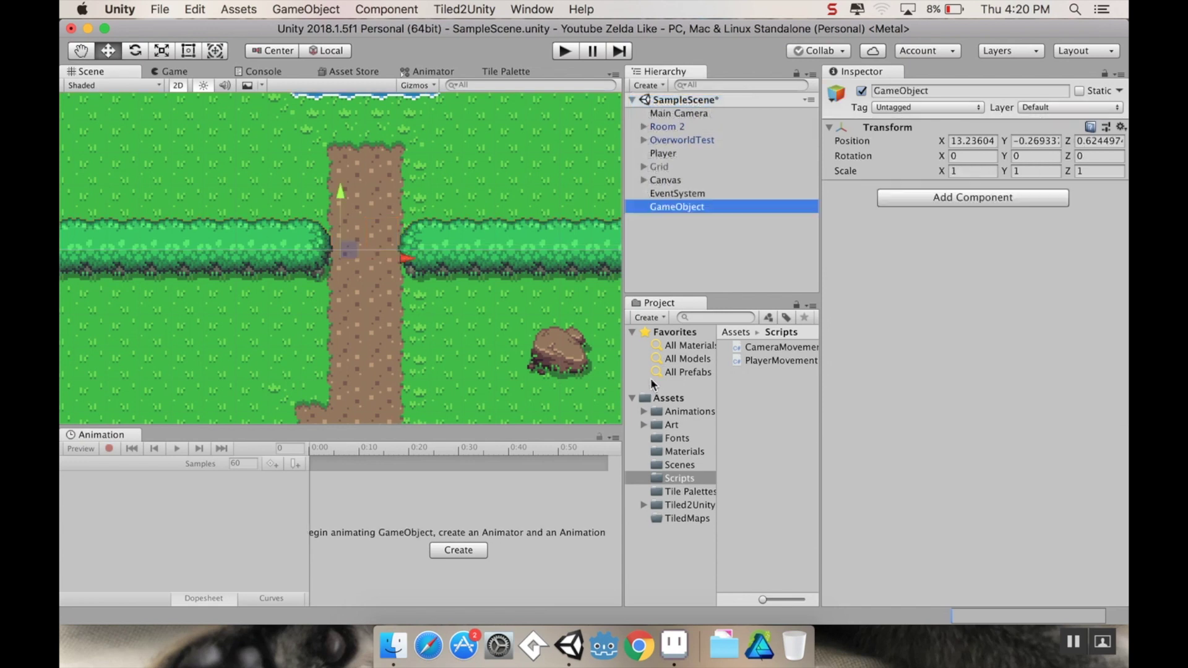
{"action": "left_click", "coordinate": [684, 207]}
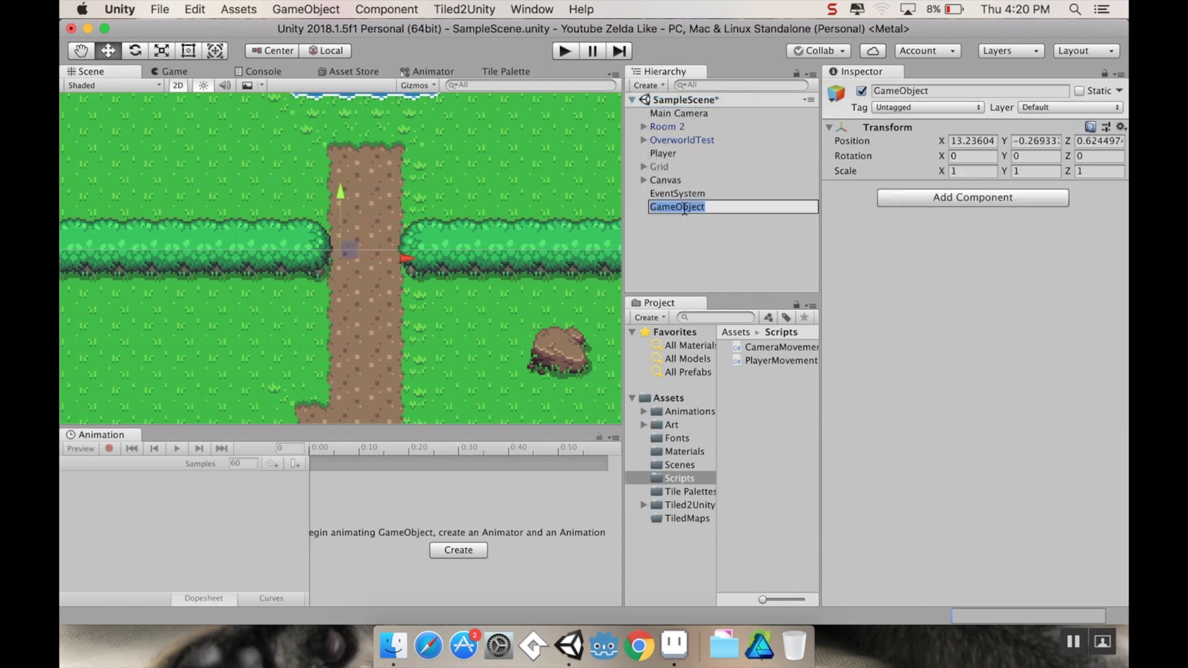
{"action": "type", "text": "Room Transfer"}
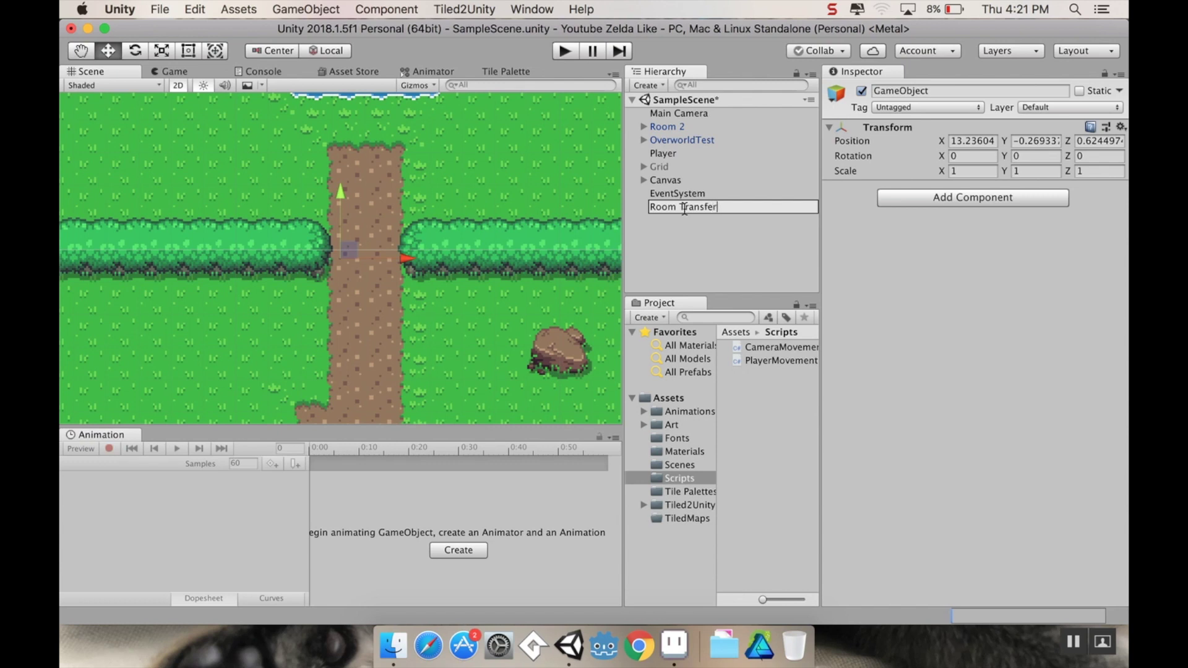
{"action": "key", "text": "Return"}
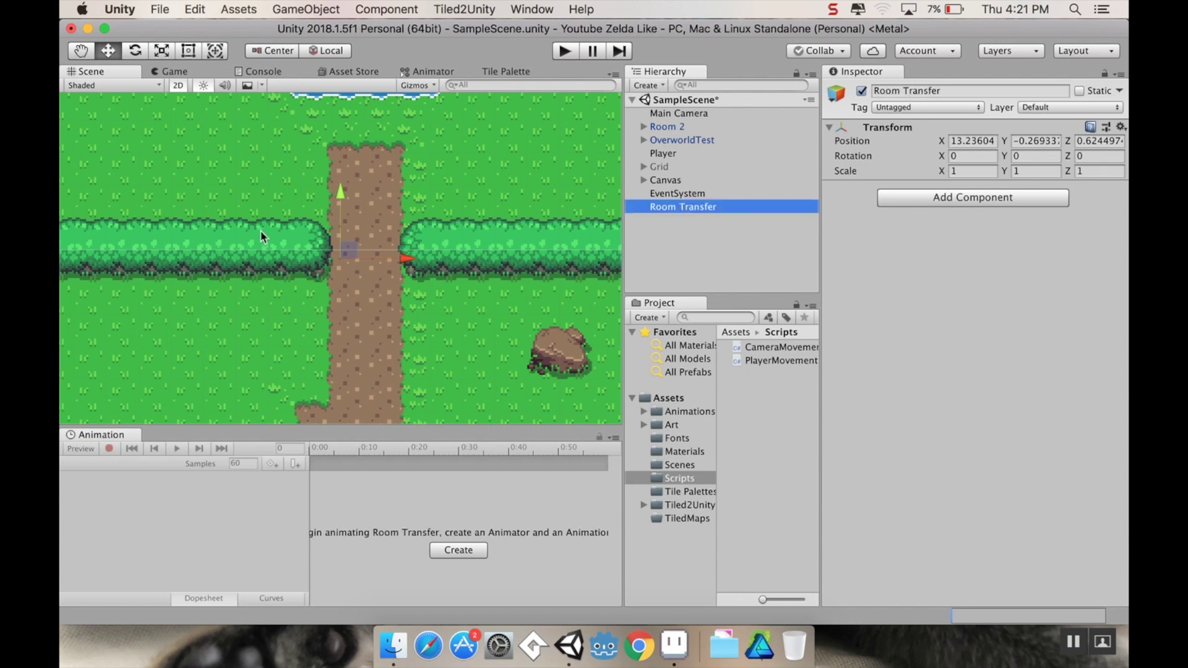
Step: Place Room Transfer in the hedge gap at position X 14, Y -0.5
{"action": "left_click_drag", "start_coordinate": [405, 258], "coordinate": [432, 260]}
{"action": "left_click", "coordinate": [978, 139]}
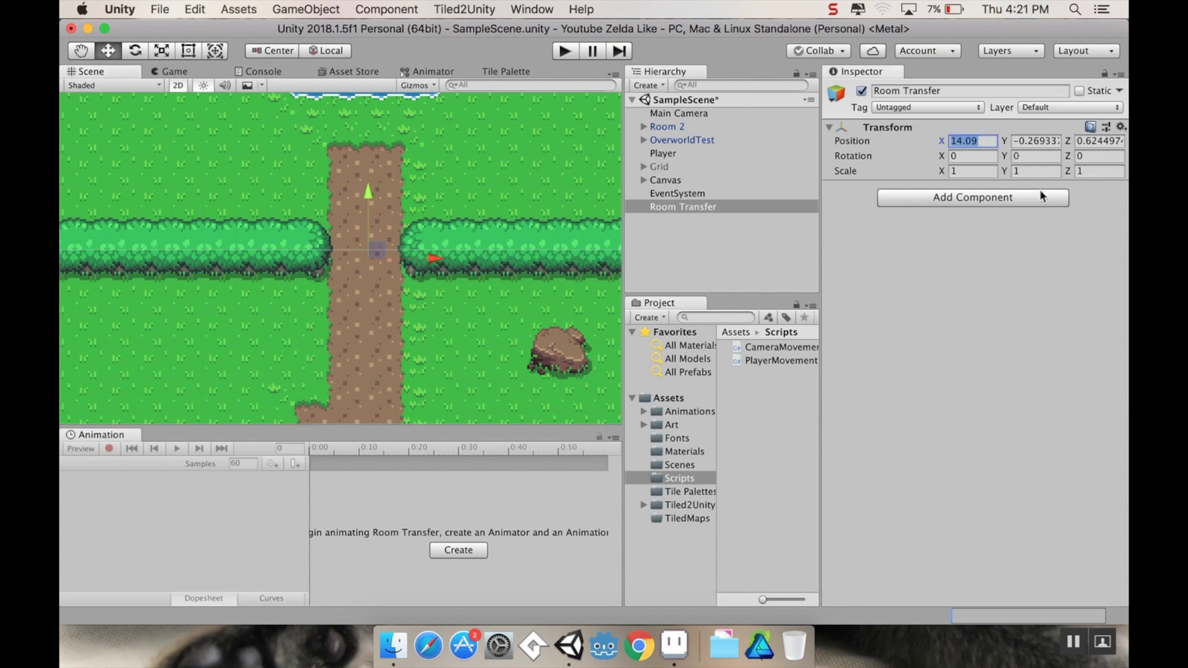
{"action": "type", "text": "14"}
{"action": "key", "text": "Tab"}
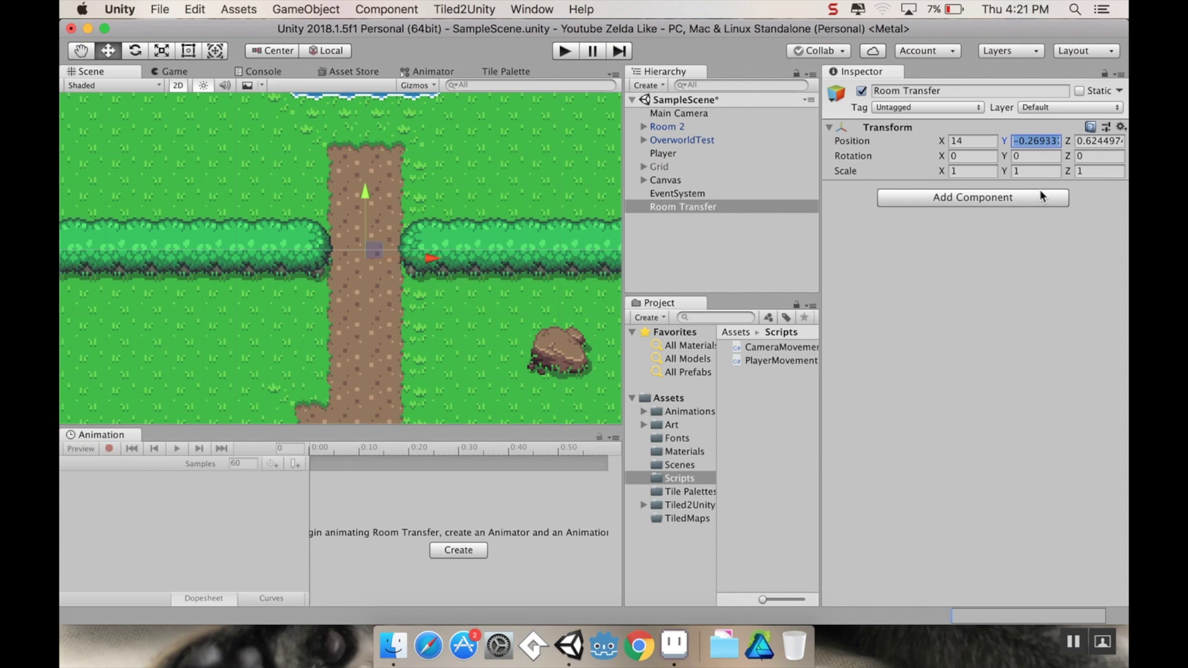
{"action": "type", "text": "-.5"}
{"action": "key", "text": "Return"}
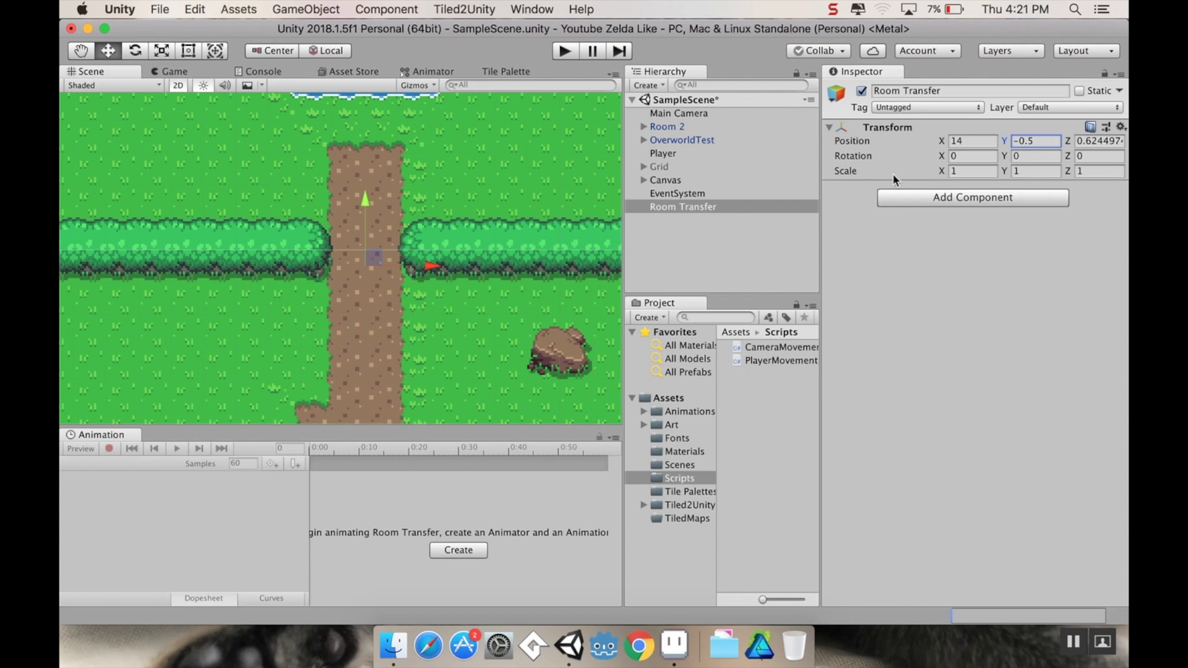
{"action": "left_click", "coordinate": [903, 198]}
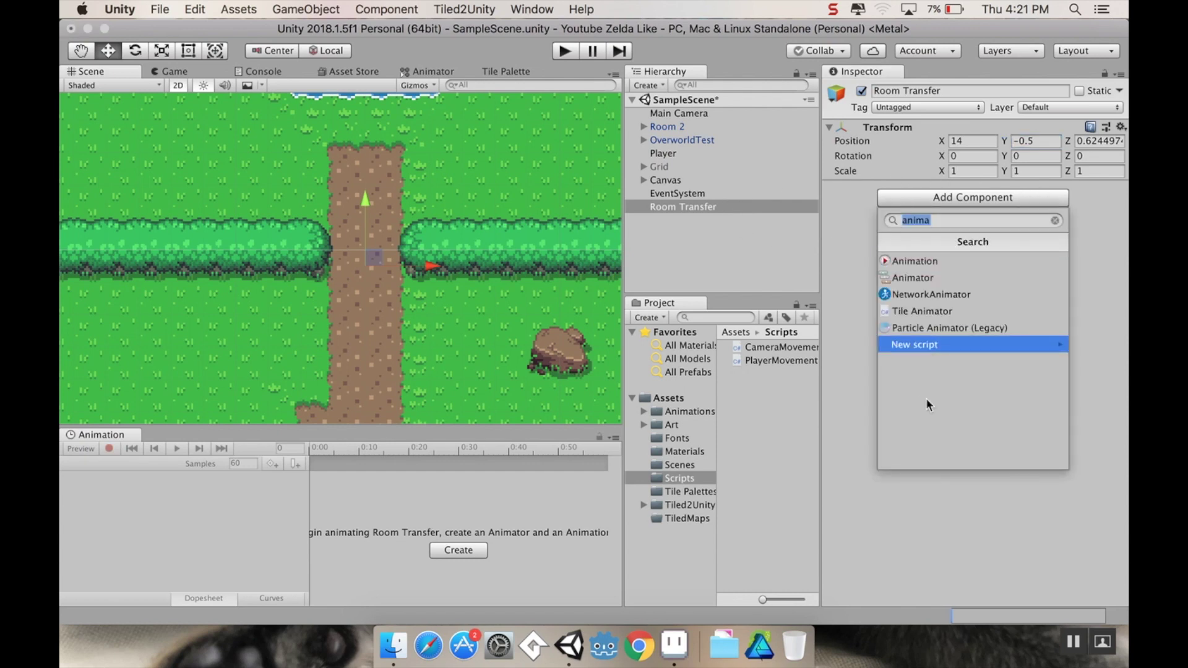
Step: Give Room Transfer a 1 by 1 Box Collider 2D and zoom in on the path gap
{"action": "type", "text": "coll"}
{"action": "key", "text": "Down"}
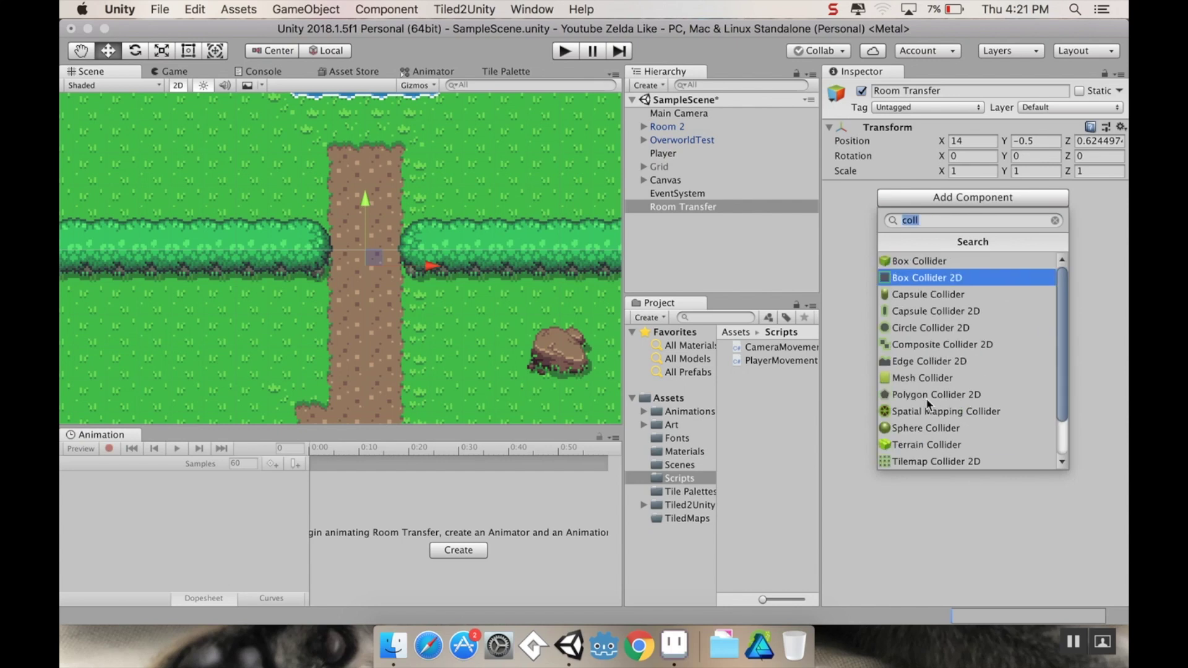
{"action": "key", "text": "Return"}
{"action": "scroll", "coordinate": [485, 281], "scroll_direction": "up", "scroll_amount": 2}
{"action": "middle_click_drag", "start_coordinate": [433, 247], "coordinate": [359, 156]}
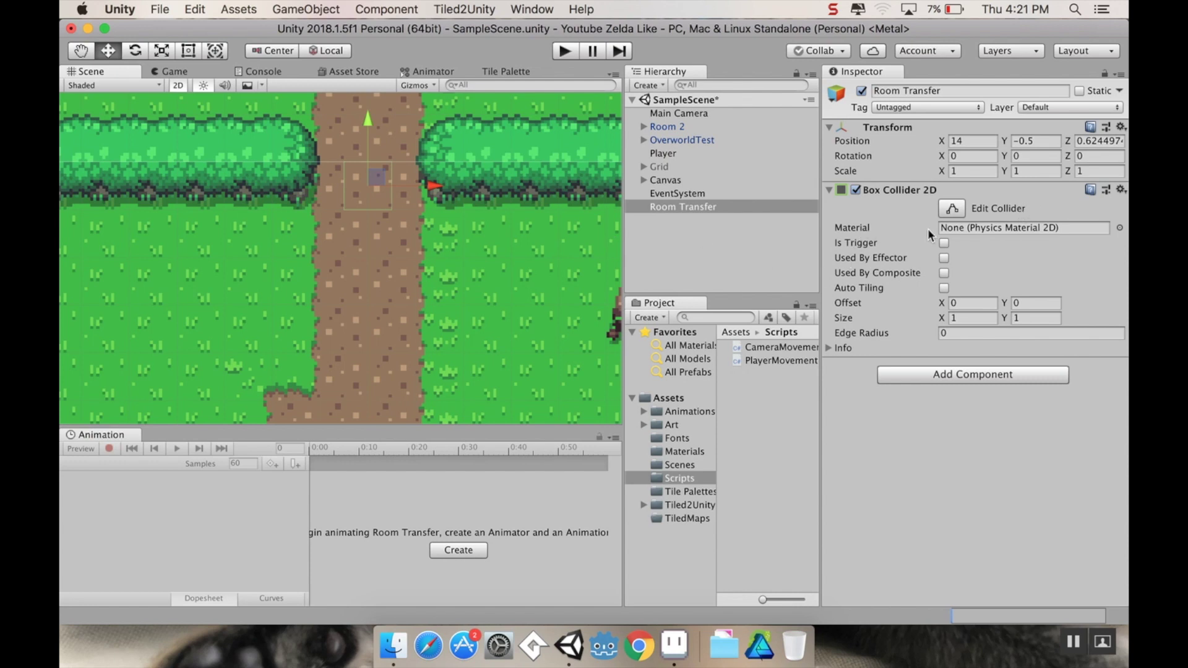
{"action": "left_click", "coordinate": [951, 208]}
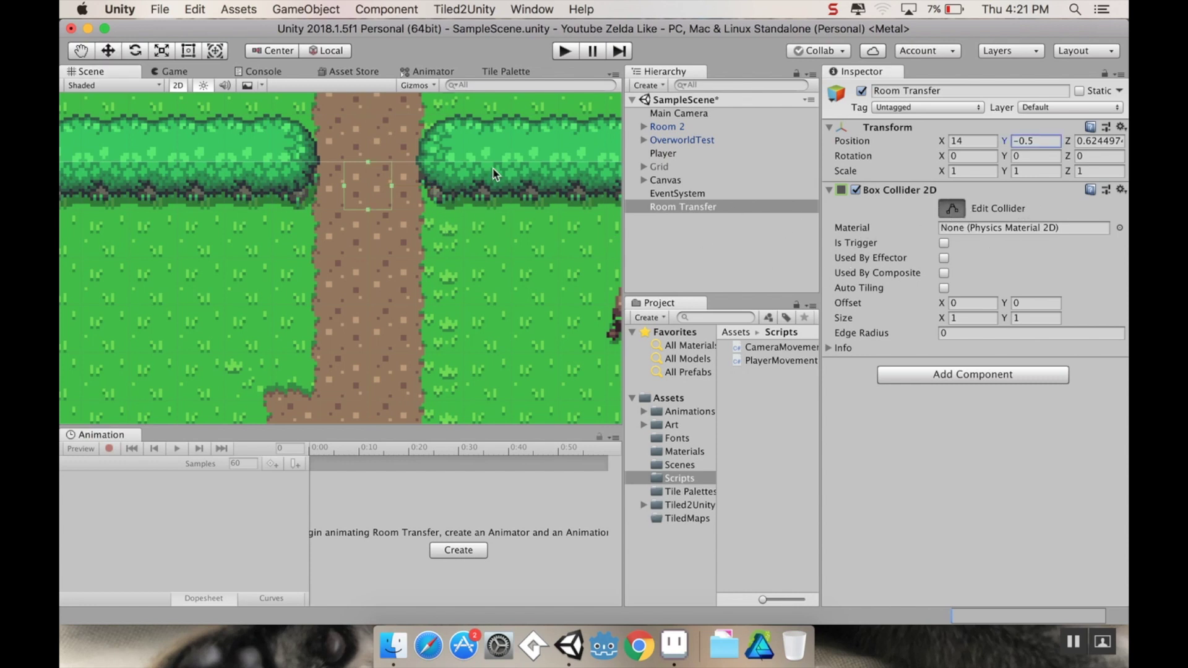
Step: Reshape the collider into a thin 2.17 by 0.39 trigger strip across the hedge gap
{"action": "left_click_drag", "start_coordinate": [391, 186], "coordinate": [419, 187]}
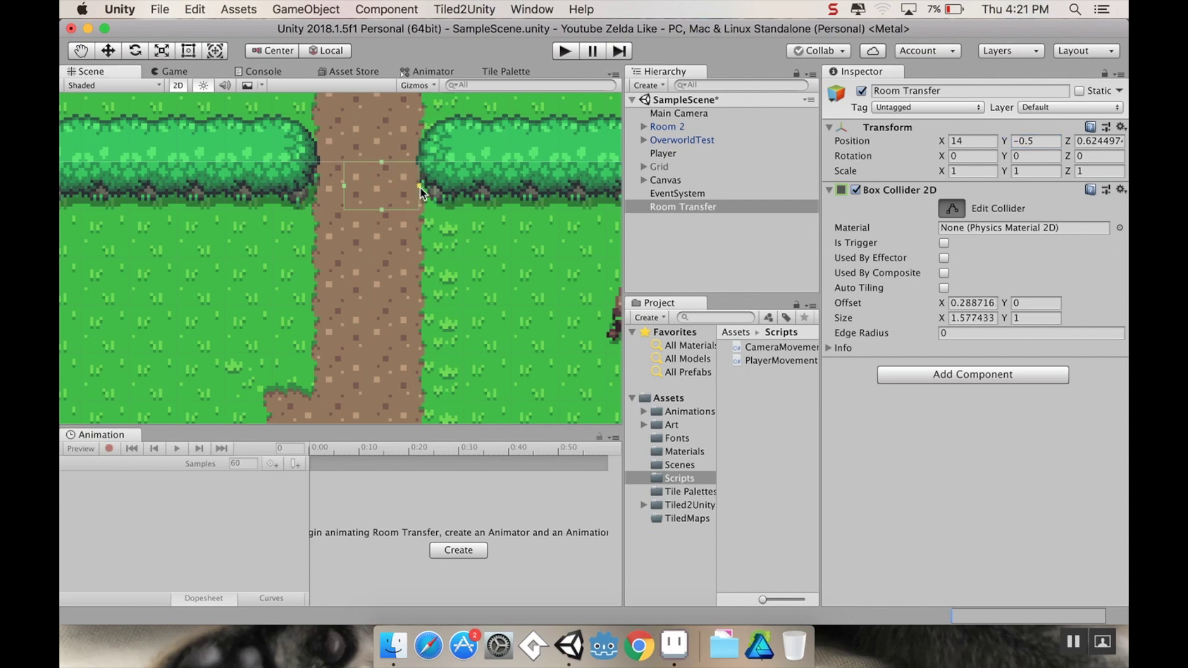
{"action": "left_click_drag", "start_coordinate": [343, 185], "coordinate": [315, 188]}
{"action": "left_click_drag", "start_coordinate": [368, 209], "coordinate": [366, 180]}
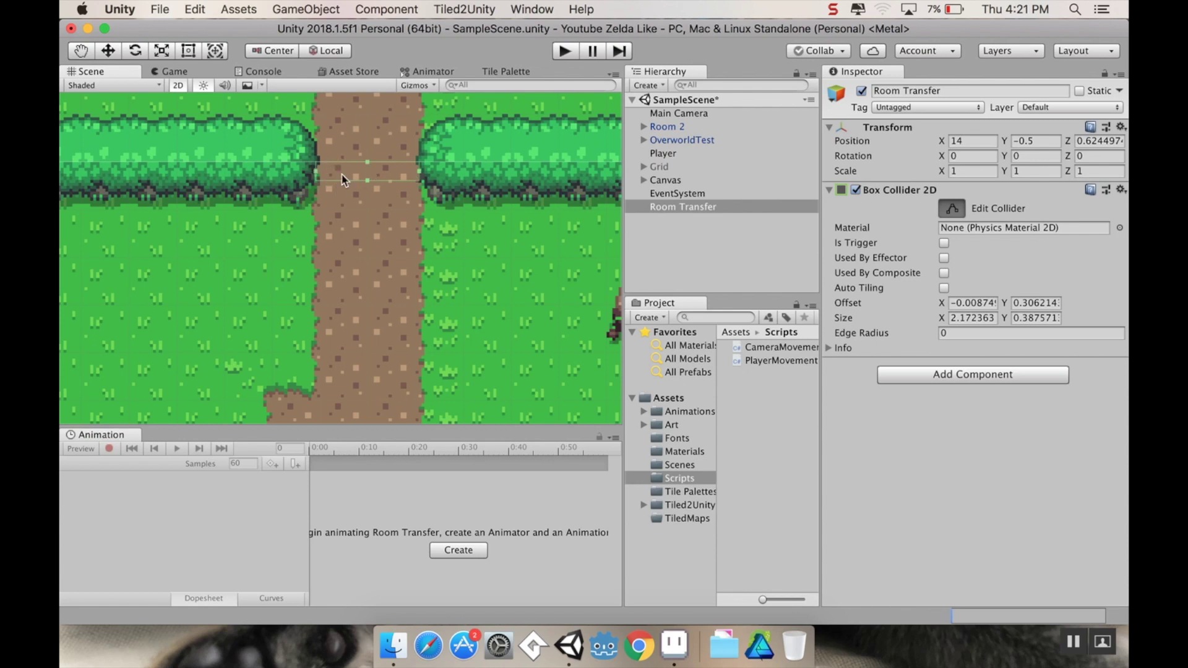
{"action": "left_click", "coordinate": [943, 244]}
{"action": "left_click", "coordinate": [674, 154]}
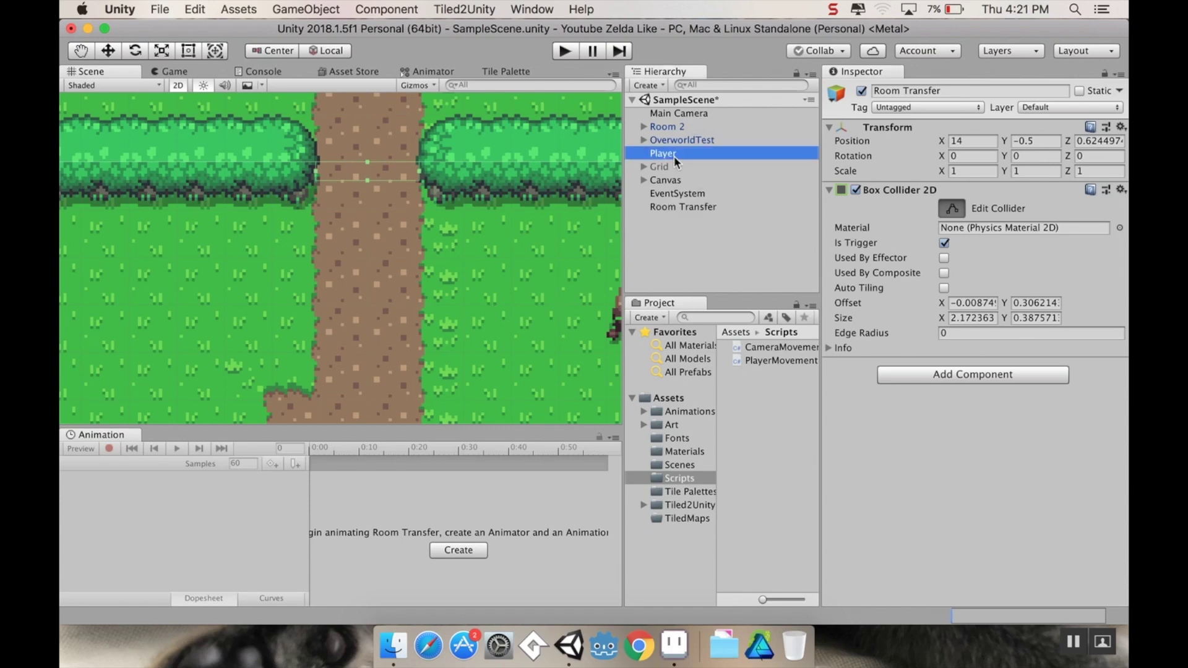
{"action": "left_click", "coordinate": [896, 111]}
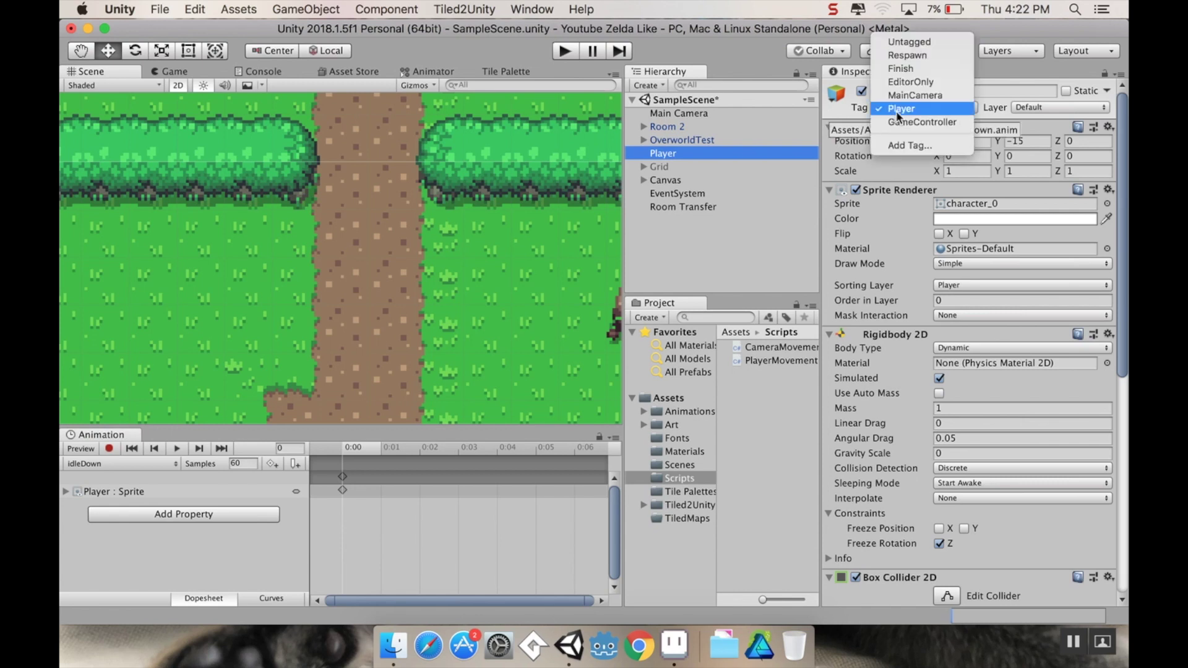
{"action": "left_click", "coordinate": [895, 110]}
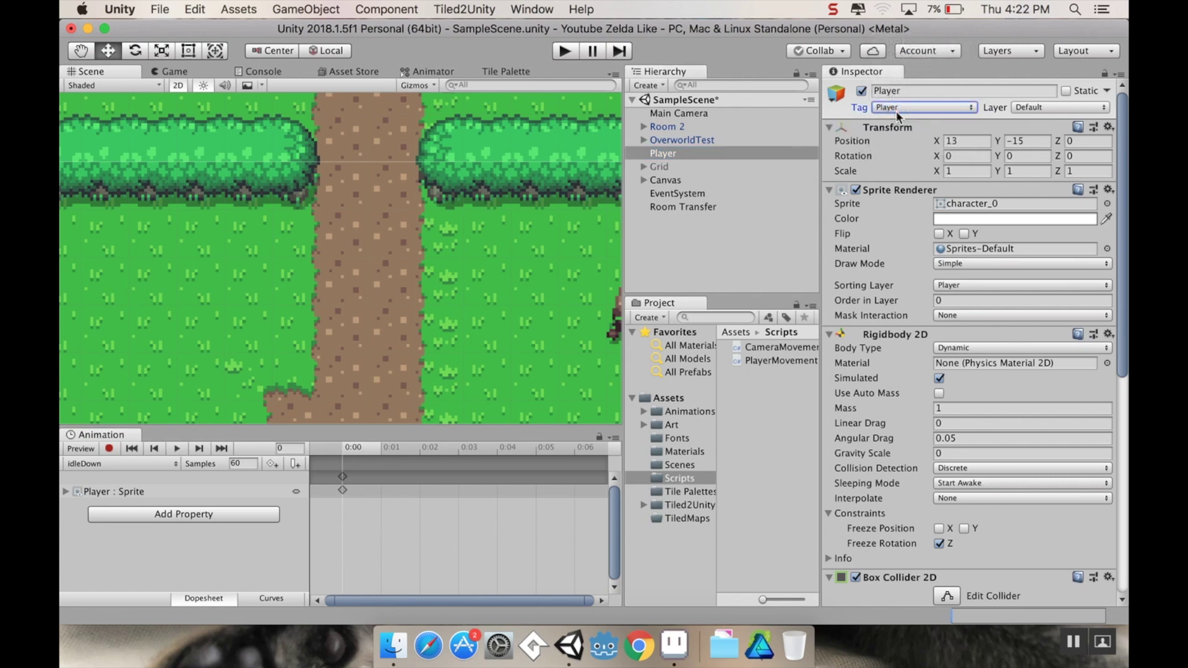
{"action": "left_click", "coordinate": [701, 208]}
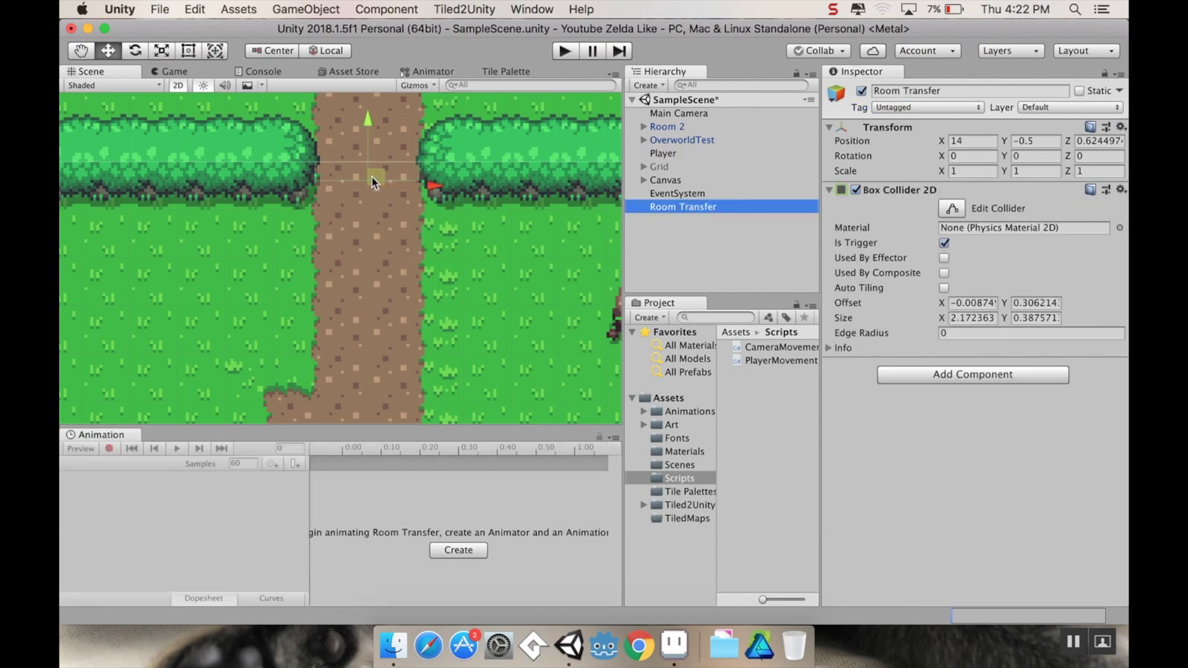
{"action": "scroll", "coordinate": [358, 183], "scroll_direction": "up", "scroll_amount": 2}
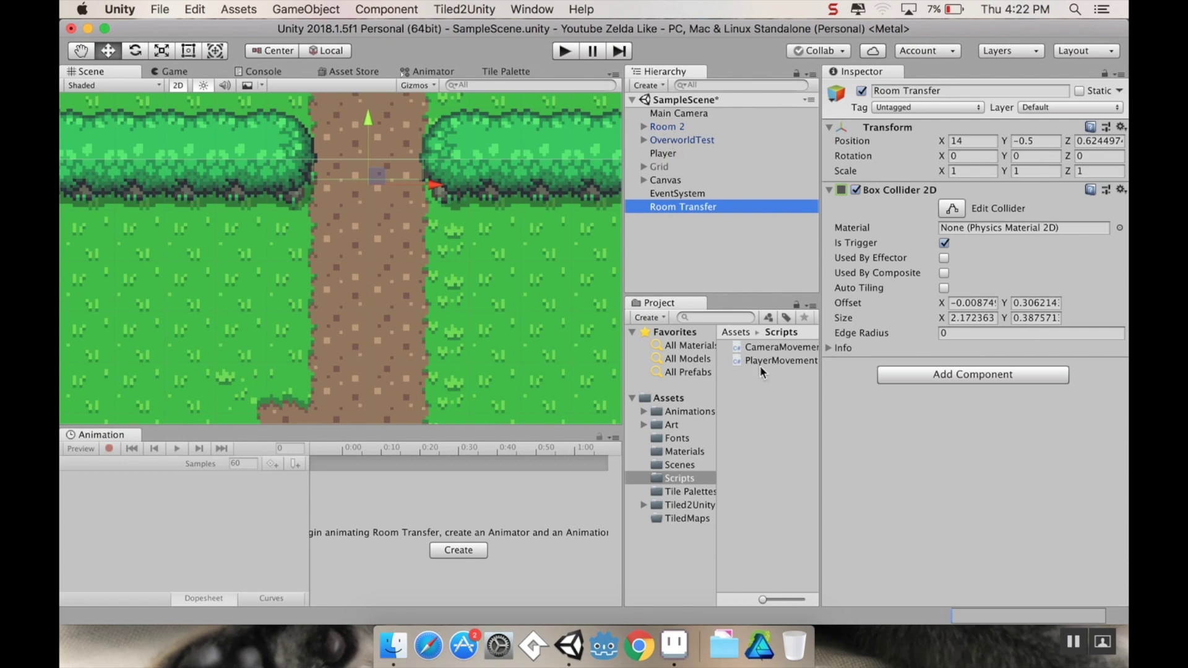
Step: Create a C# script named RoomMove in the Scripts folder and open it in the code editor
{"action": "right_click", "coordinate": [772, 422]}
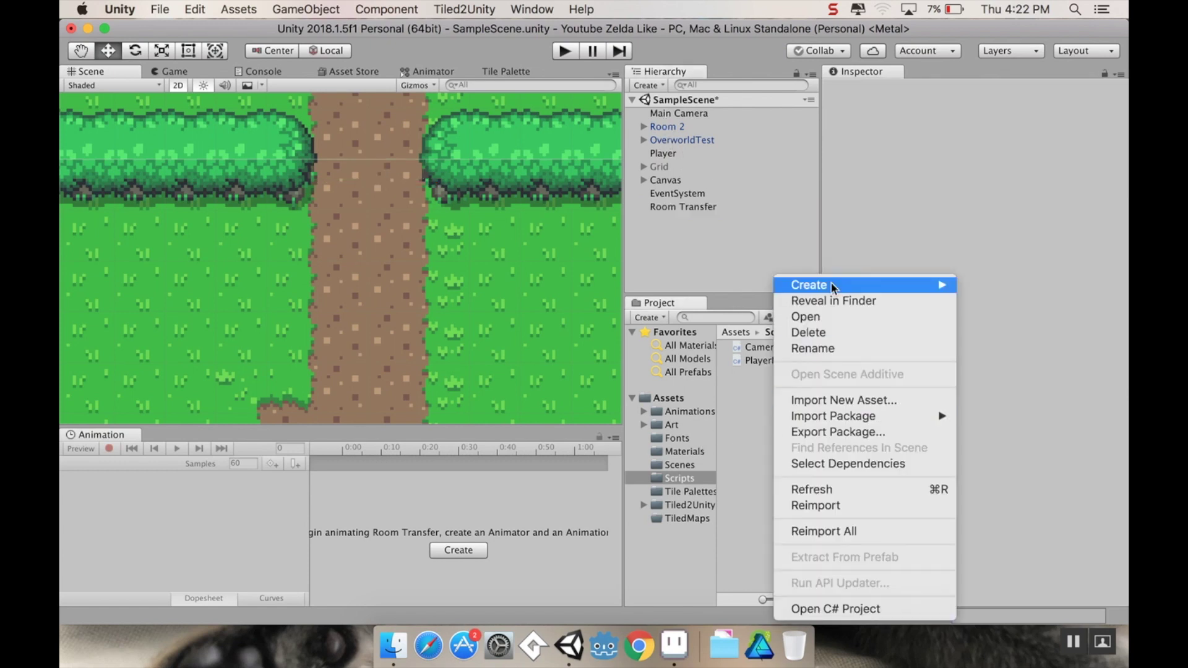
{"action": "mouse_move", "coordinate": [832, 287]}
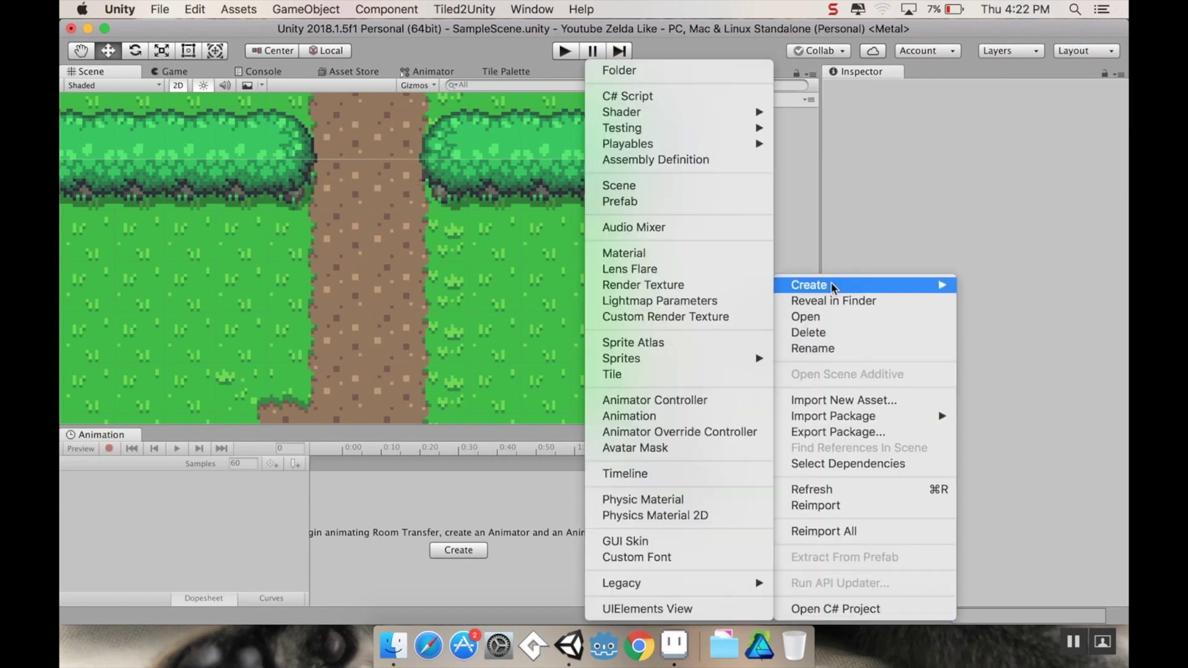
{"action": "left_click", "coordinate": [672, 103]}
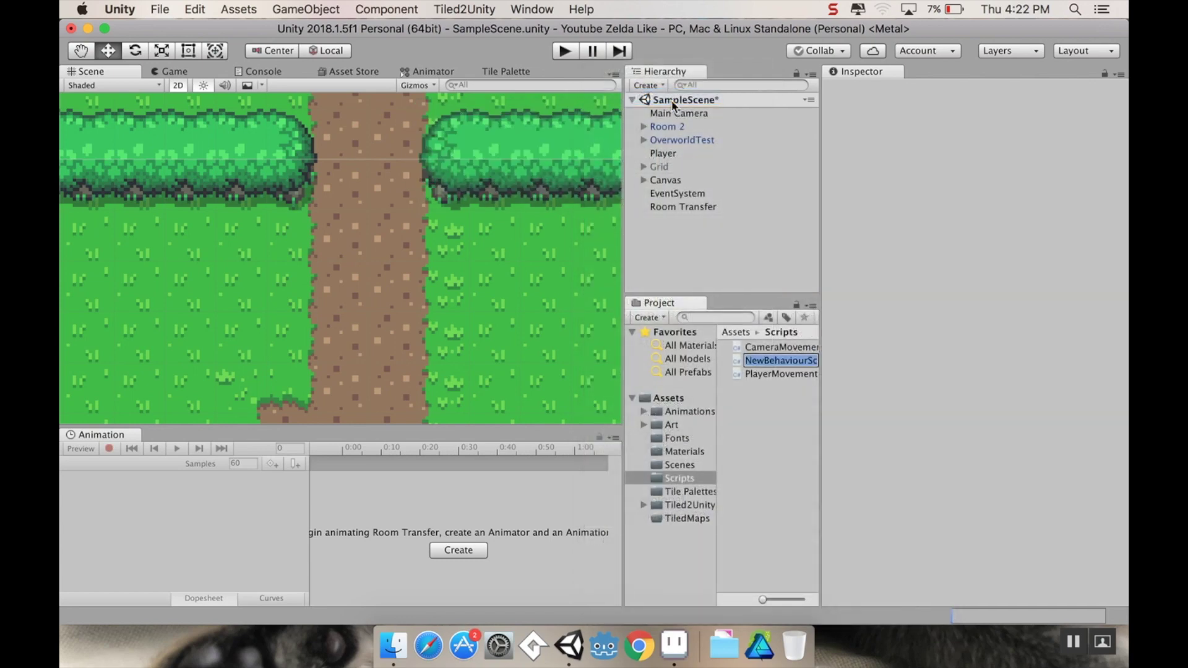
{"action": "type", "text": "RoomMove"}
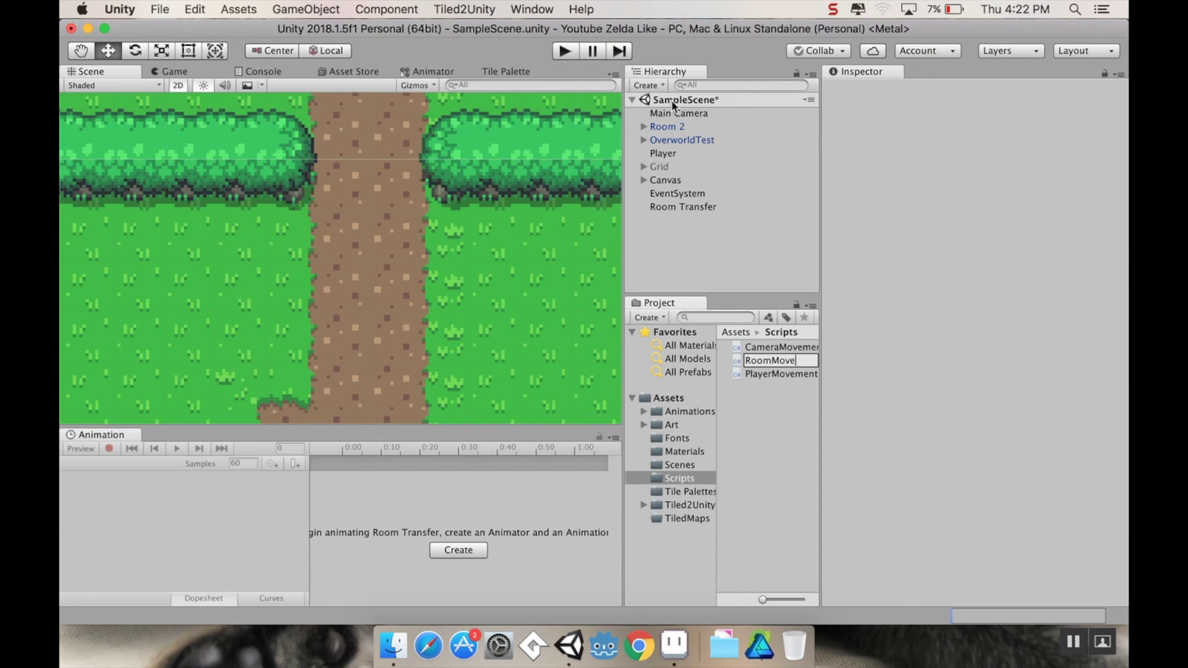
{"action": "key", "text": "Return"}
{"action": "double_click", "coordinate": [760, 374]}
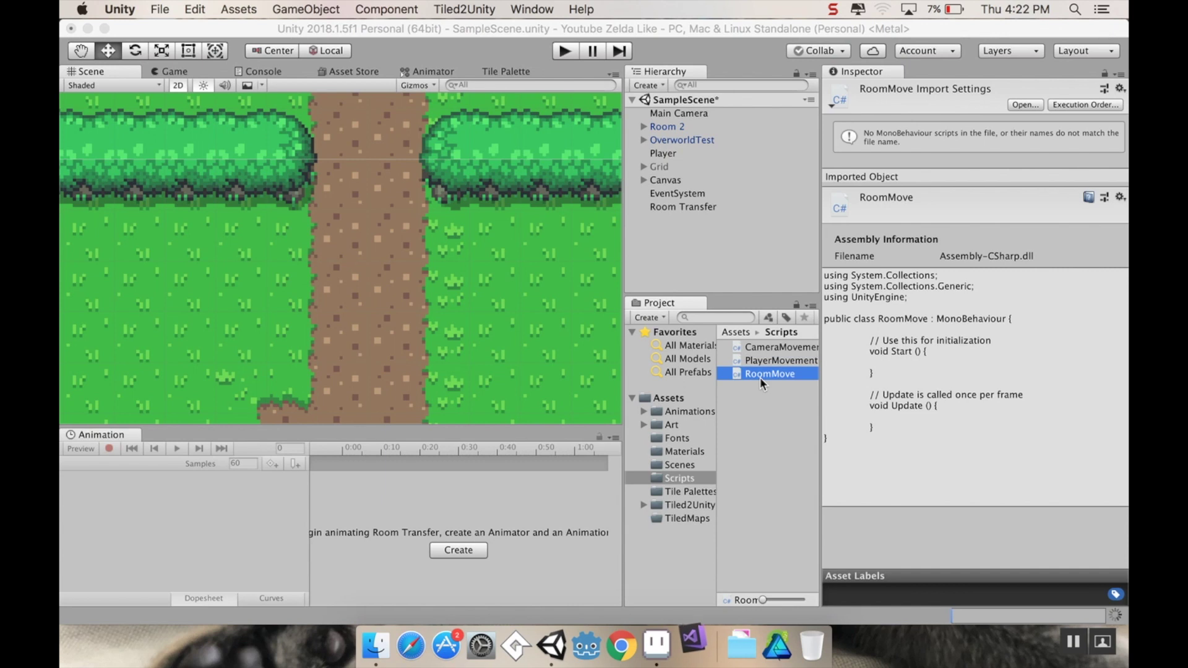